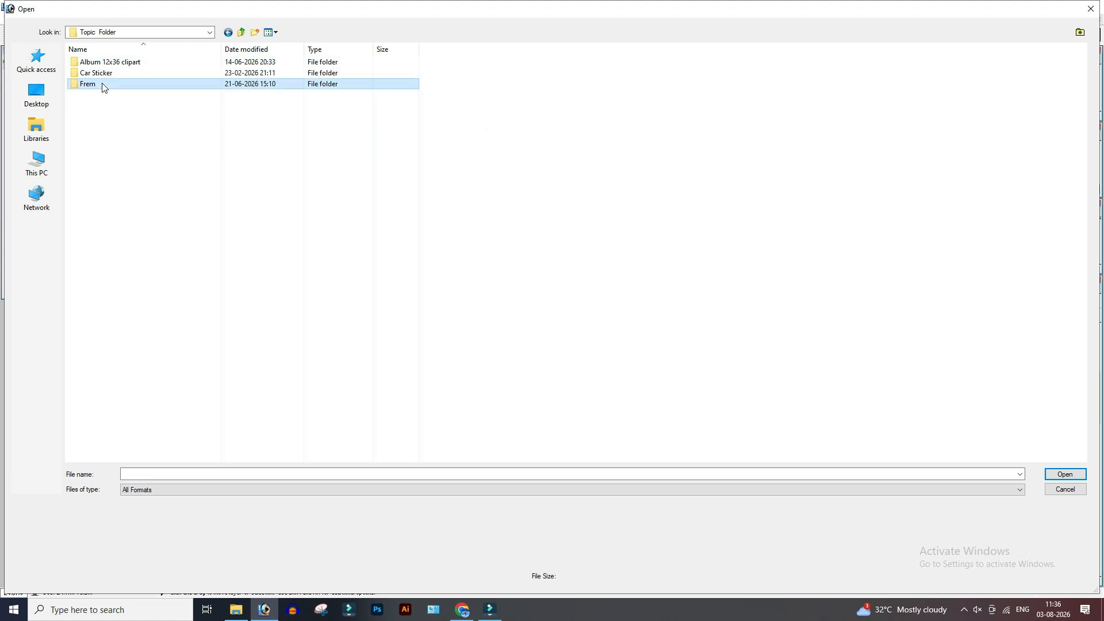
- Open the photos 2 (1) through 2 (5) from the Frem folder
{"action": "left_click", "coordinate": [94, 93]}
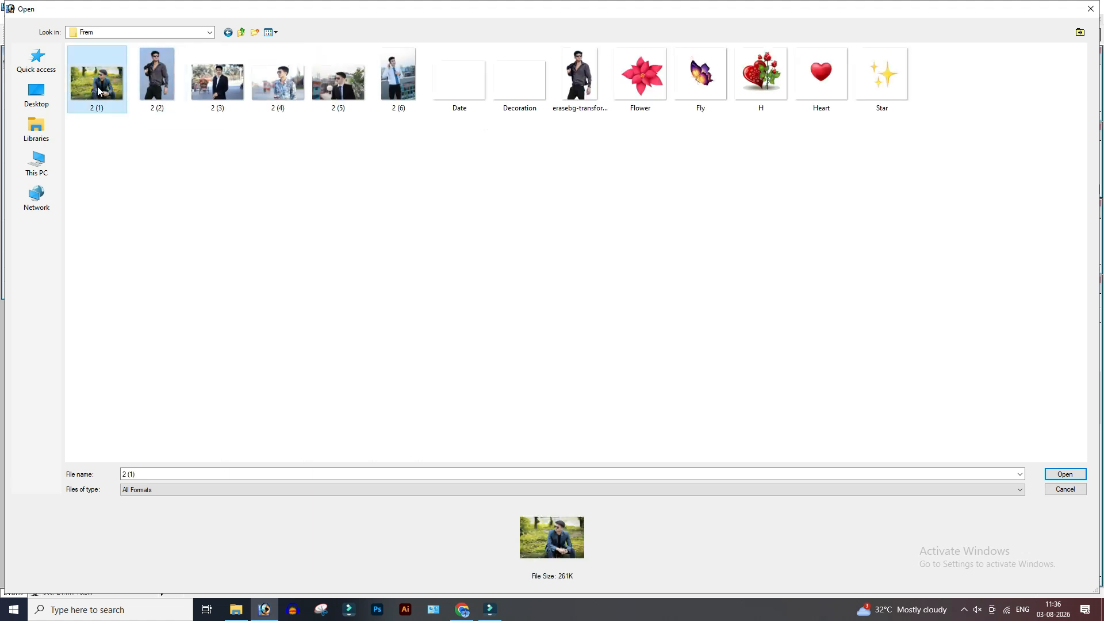
{"action": "left_click", "coordinate": [147, 81], "text": "ctrl"}
{"action": "left_click", "coordinate": [216, 80], "text": "ctrl"}
{"action": "left_click", "coordinate": [279, 88], "text": "ctrl"}
{"action": "left_click", "coordinate": [338, 86], "text": "ctrl"}
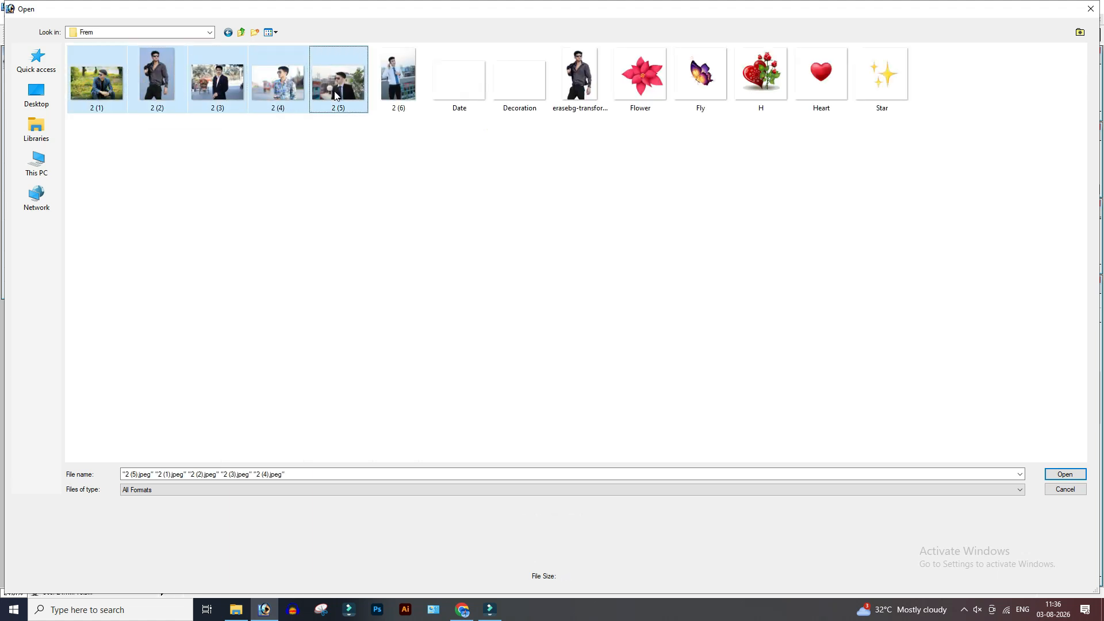
{"action": "left_click", "coordinate": [1054, 476]}
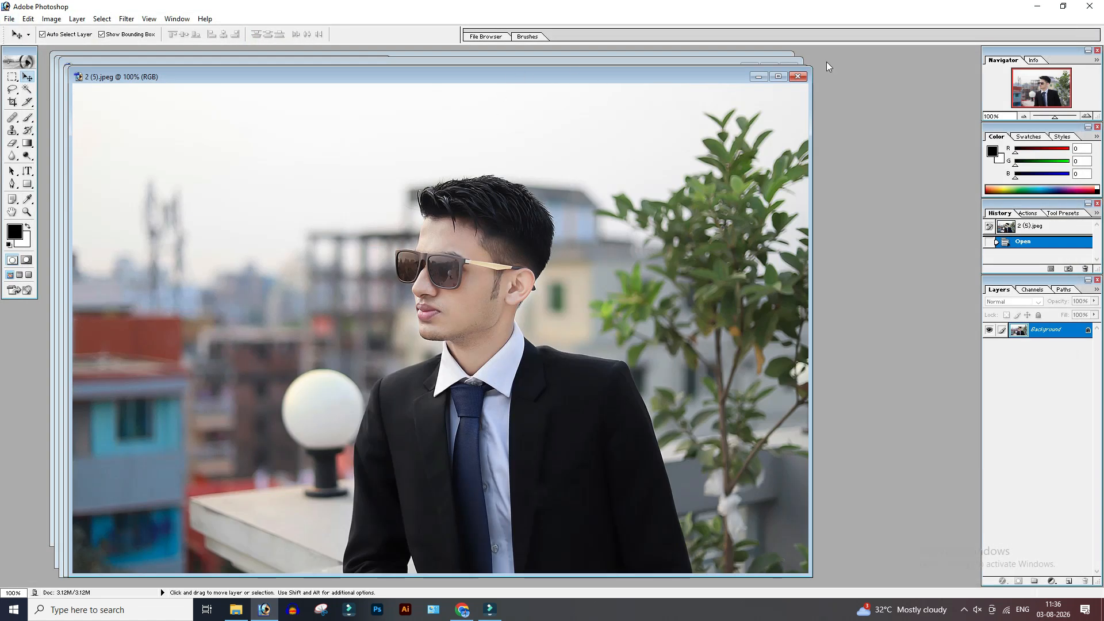
- Rearrange the open photo windows and set the 0 (3).psd template beside them so its frames are visible
{"action": "left_click_drag", "start_coordinate": [695, 75], "coordinate": [837, 339]}
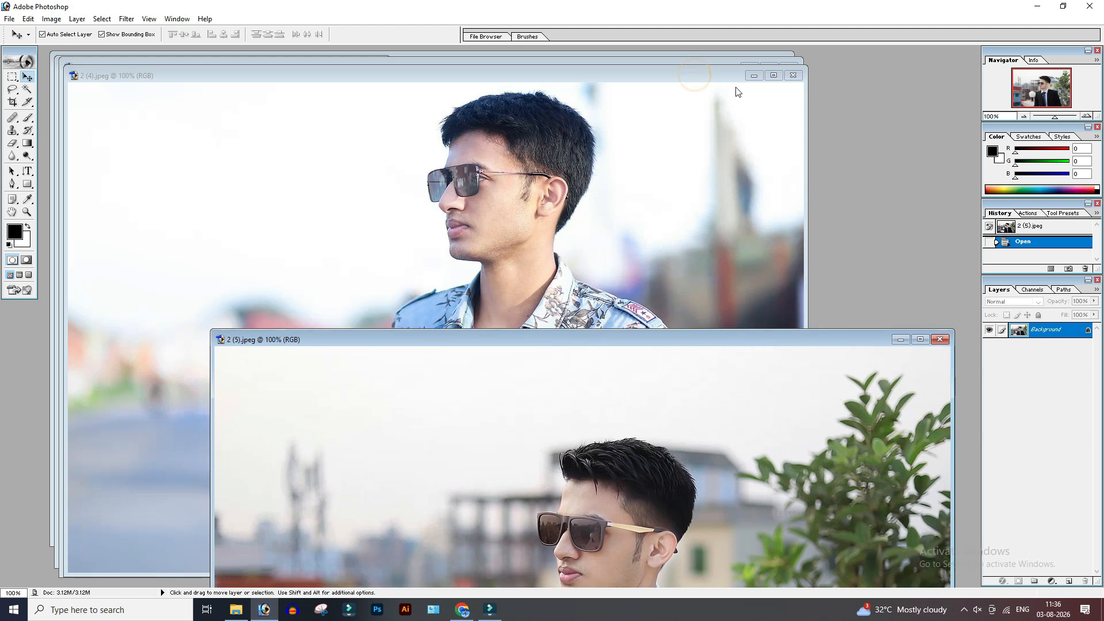
{"action": "left_click_drag", "start_coordinate": [677, 75], "coordinate": [696, 323]}
{"action": "left_click", "coordinate": [634, 68]}
{"action": "left_click_drag", "start_coordinate": [634, 68], "coordinate": [631, 314]}
{"action": "left_click_drag", "start_coordinate": [300, 70], "coordinate": [261, 288]}
{"action": "left_click", "coordinate": [429, 75]}
{"action": "left_click_drag", "start_coordinate": [426, 58], "coordinate": [445, 337]}
{"action": "left_click", "coordinate": [505, 106]}
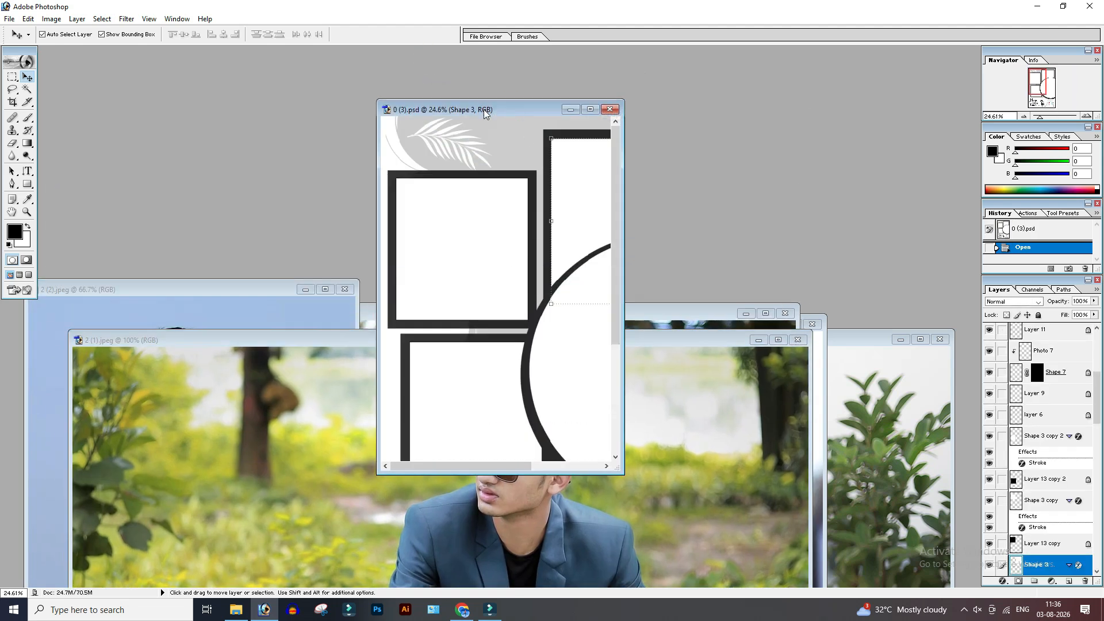
{"action": "left_click_drag", "start_coordinate": [484, 109], "coordinate": [757, 88]}
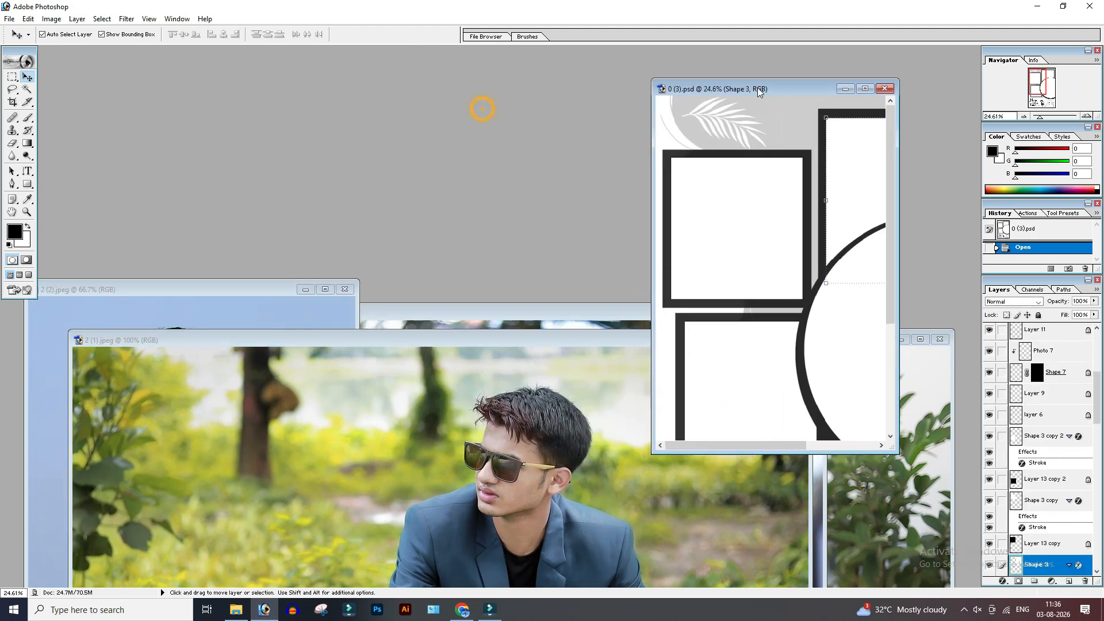
- Place the 2 (1).jpeg photo above the template's upper-left square frame shape and clip it to that shape
{"action": "left_click", "coordinate": [517, 428]}
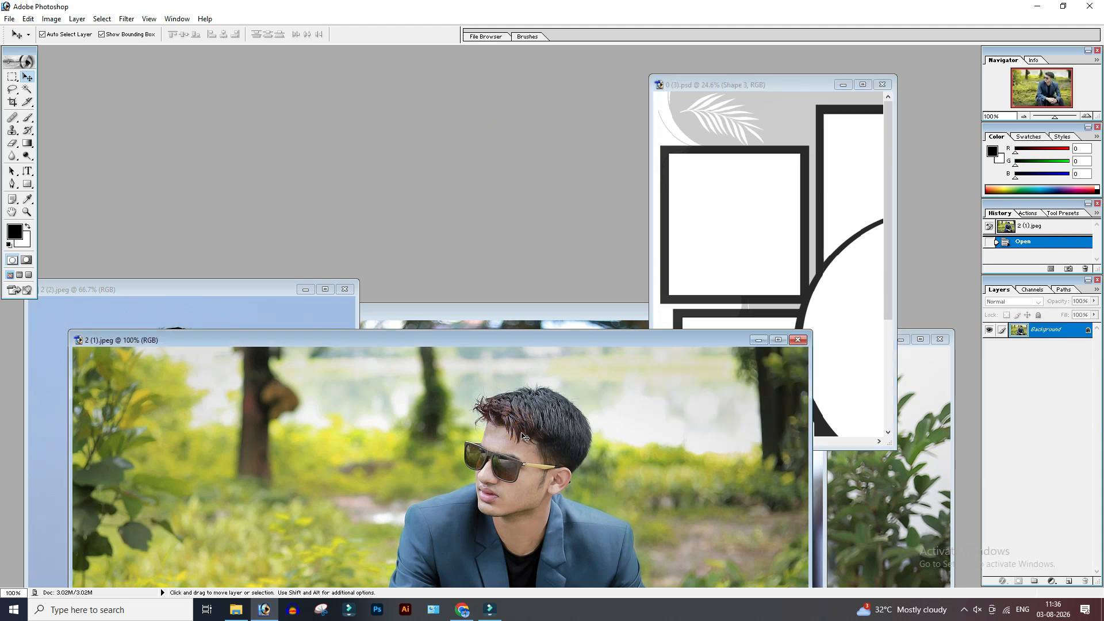
{"action": "left_click", "coordinate": [725, 217]}
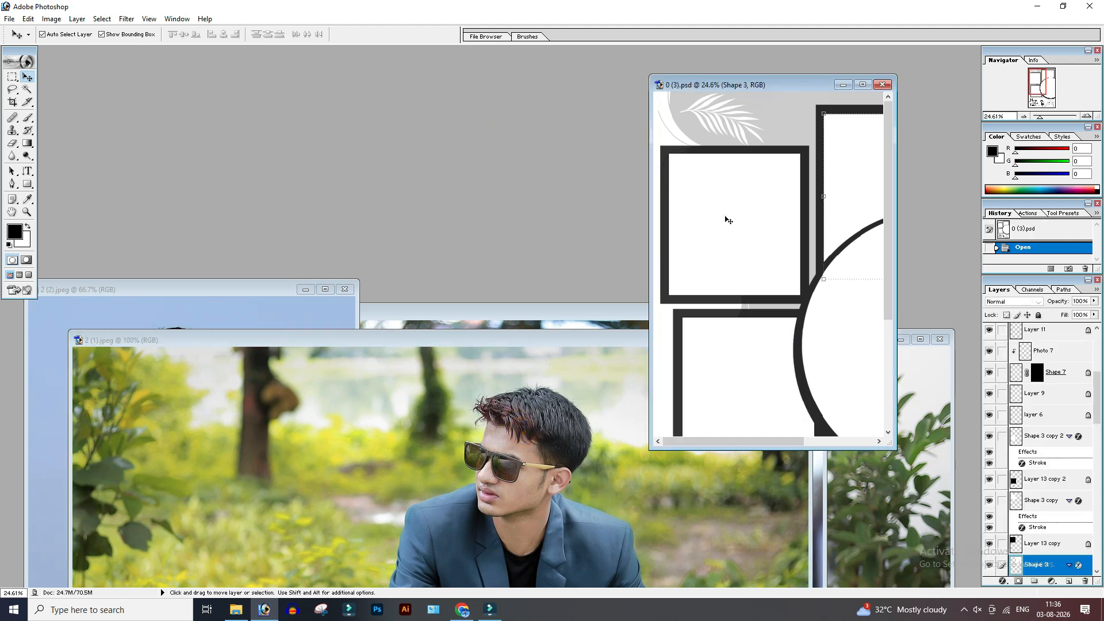
{"action": "left_click", "coordinate": [700, 199]}
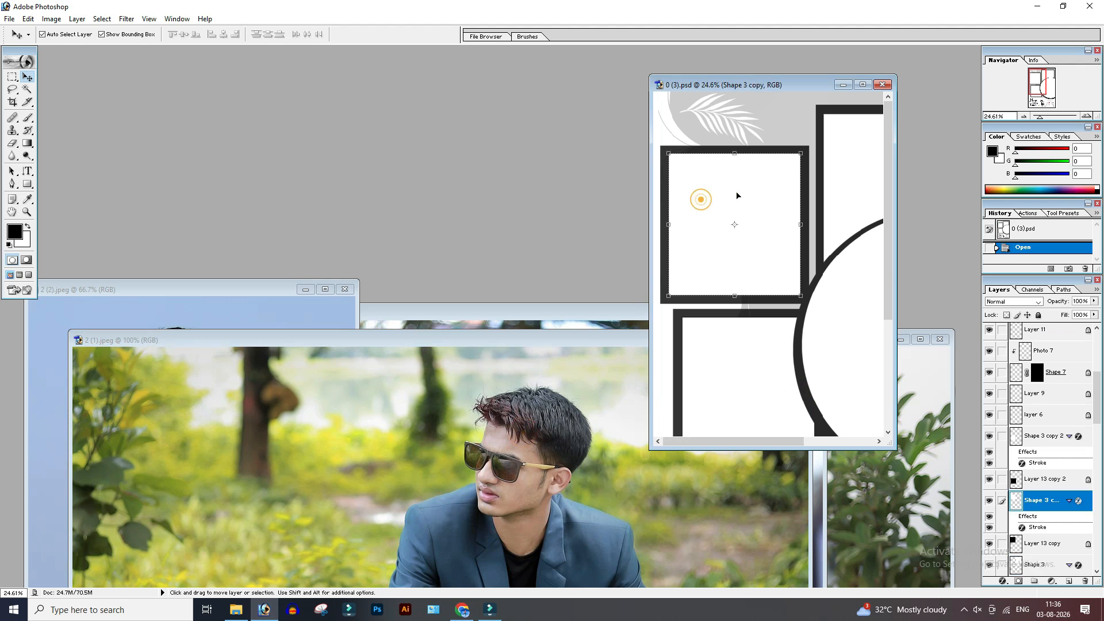
{"action": "left_click", "coordinate": [528, 422]}
{"action": "left_click_drag", "start_coordinate": [542, 421], "coordinate": [746, 195]}
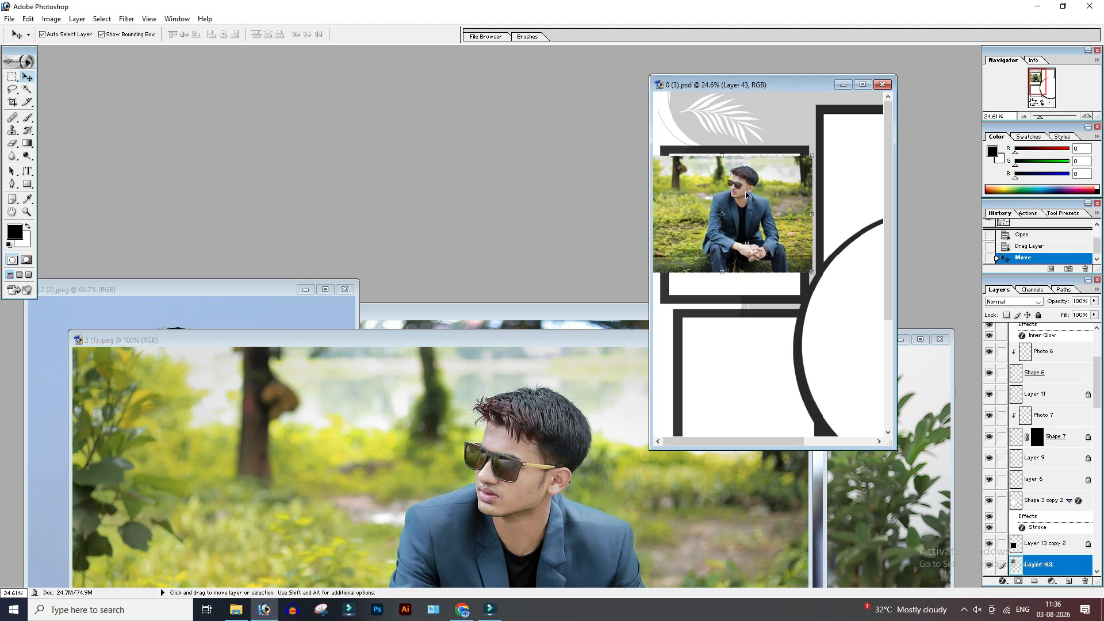
{"action": "key", "text": "ctrl+alt+g"}
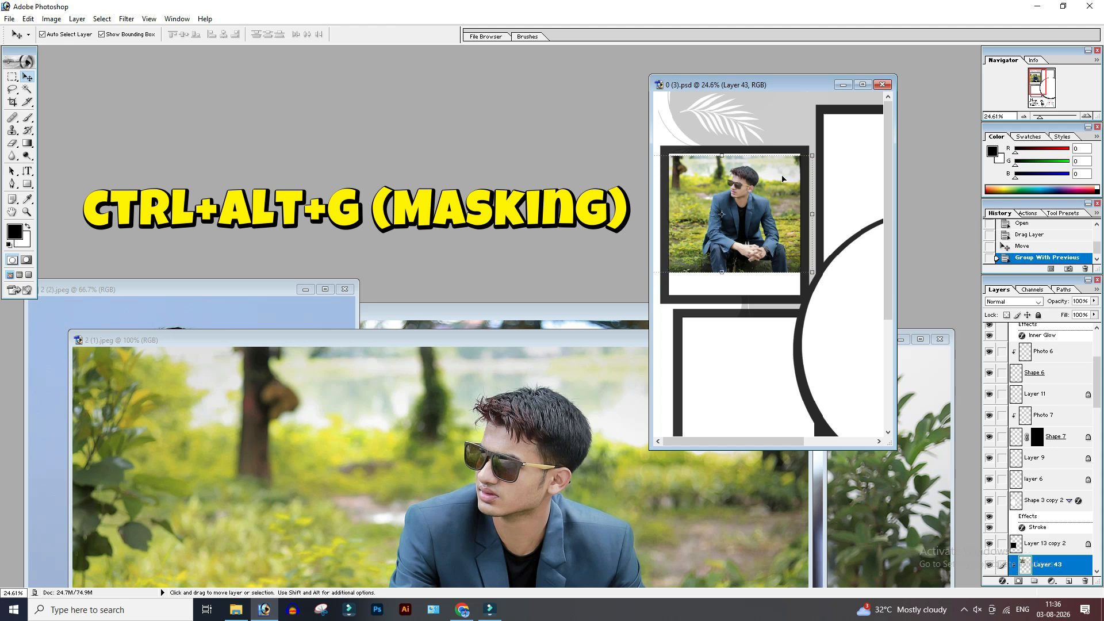
- Enlarge and reposition the clipped photo to fill the upper-left frame, and close 2 (1).jpeg
{"action": "left_click_drag", "start_coordinate": [812, 154], "coordinate": [878, 123]}
{"action": "left_click_drag", "start_coordinate": [771, 183], "coordinate": [754, 205]}
{"action": "left_click", "coordinate": [451, 34]}
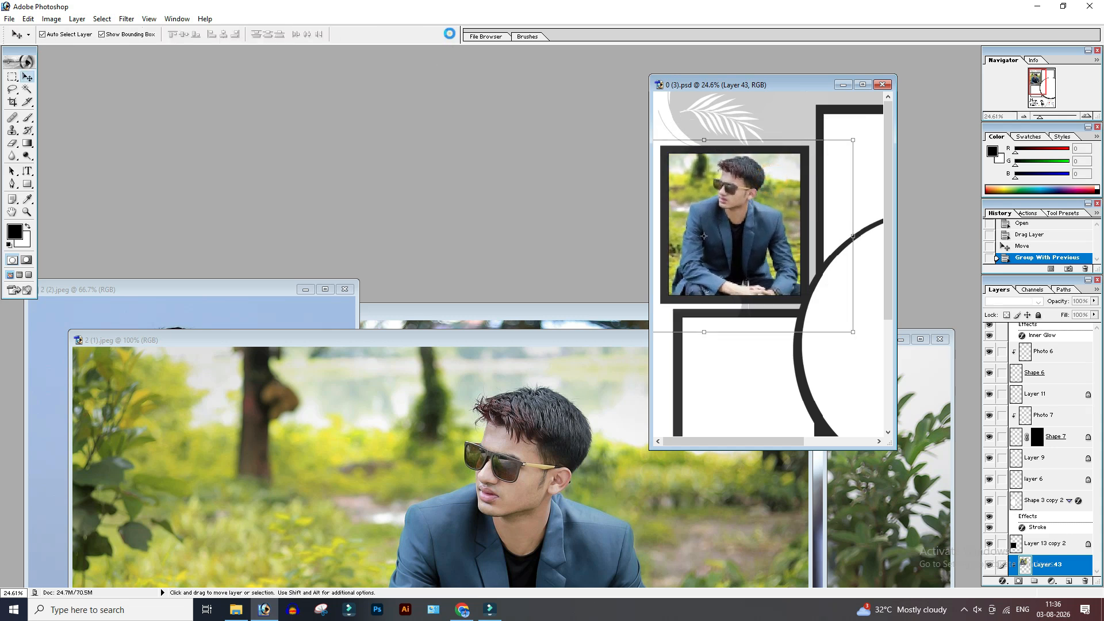
{"action": "left_click", "coordinate": [785, 102]}
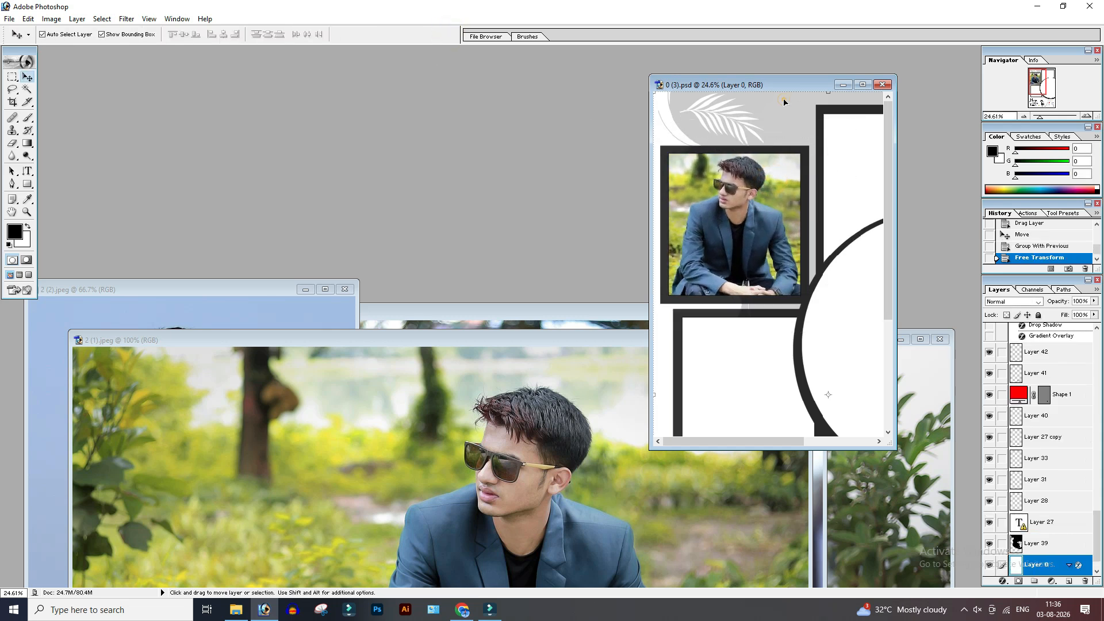
{"action": "scroll", "coordinate": [784, 102], "scroll_direction": "down", "scroll_amount": 1}
{"action": "left_click", "coordinate": [469, 400]}
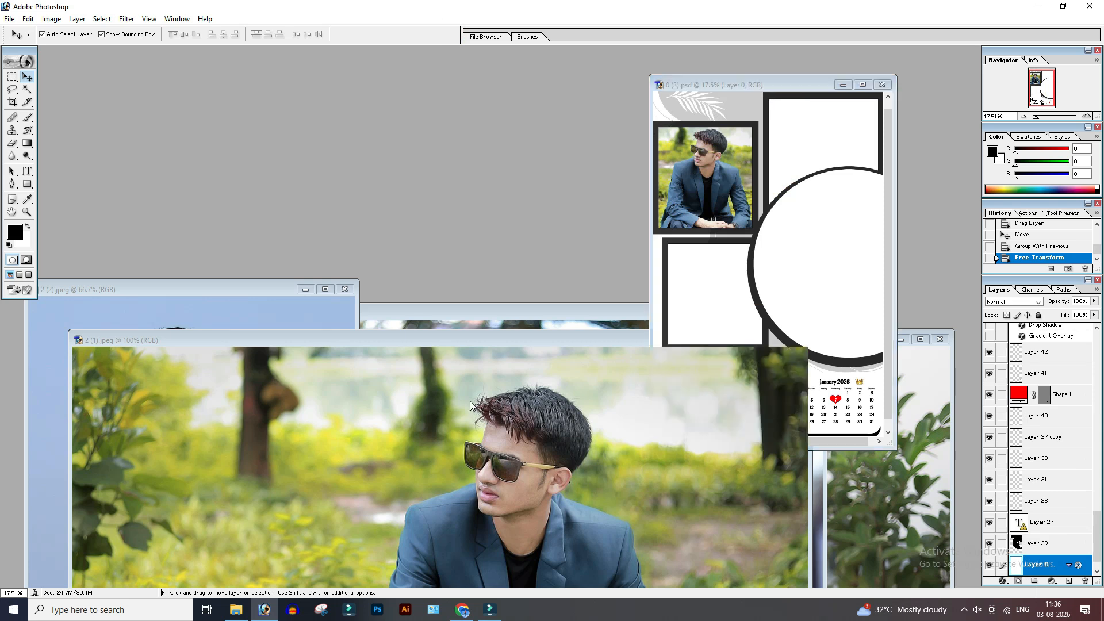
{"action": "left_click", "coordinate": [798, 340]}
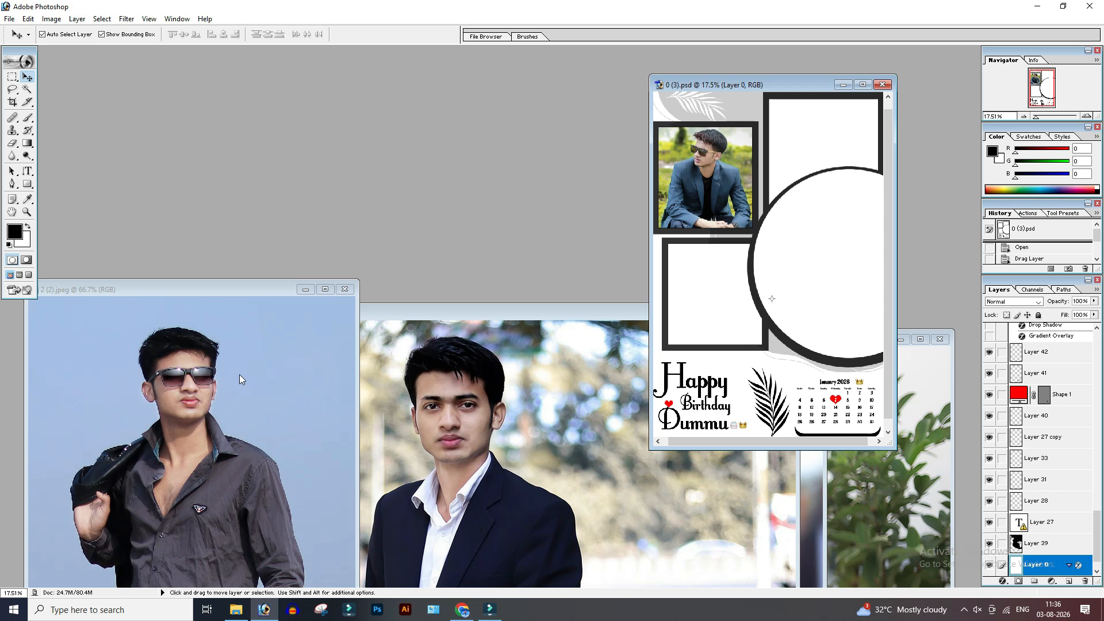
- Place the 2 (3).jpeg photo above the template's lower-left square frame shape
{"action": "left_click", "coordinate": [470, 410]}
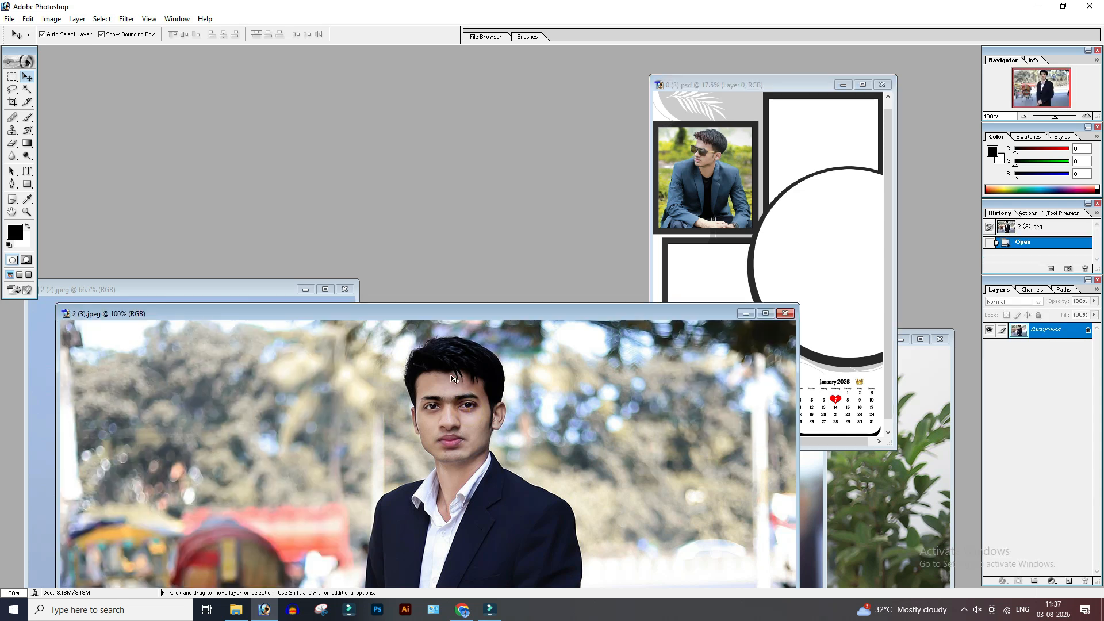
{"action": "left_click_drag", "start_coordinate": [673, 314], "coordinate": [471, 276]}
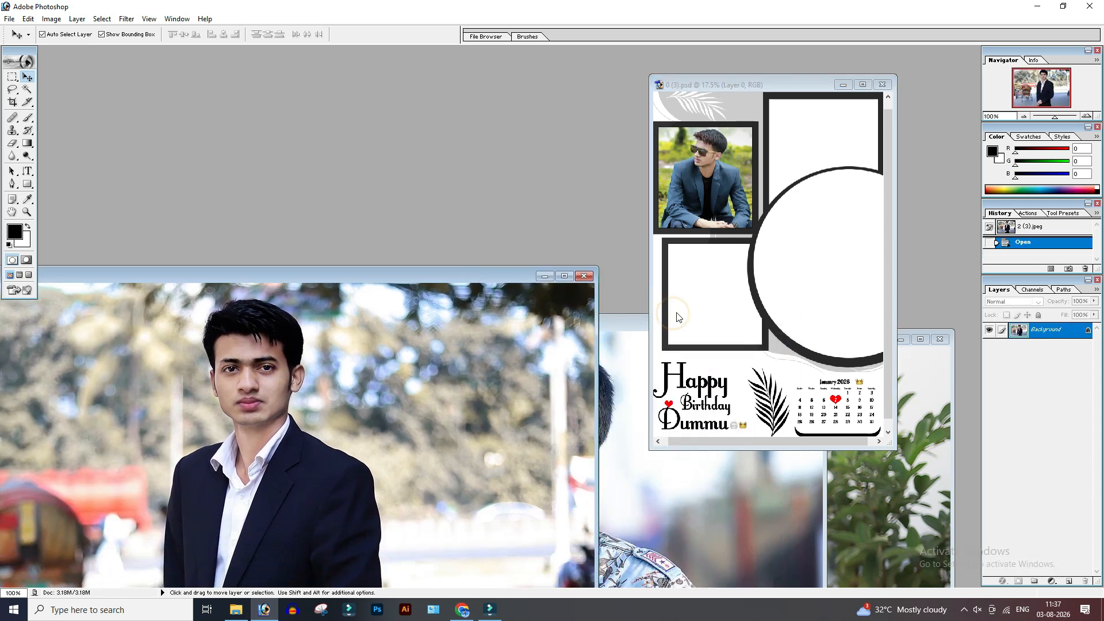
{"action": "left_click", "coordinate": [688, 296]}
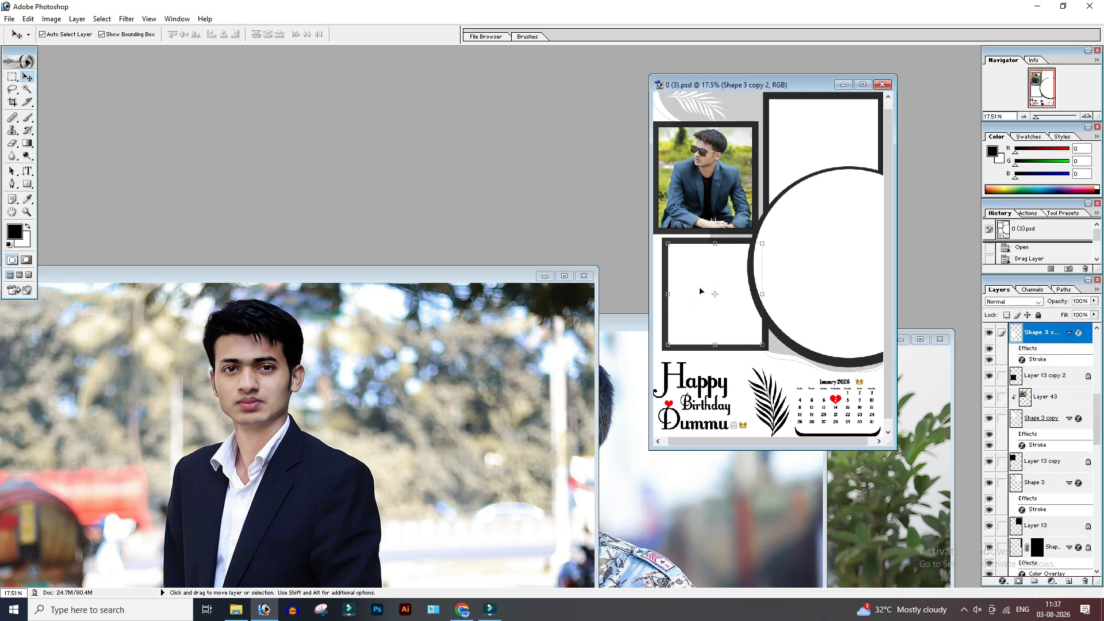
{"action": "left_click", "coordinate": [422, 354]}
{"action": "left_click_drag", "start_coordinate": [448, 359], "coordinate": [731, 271]}
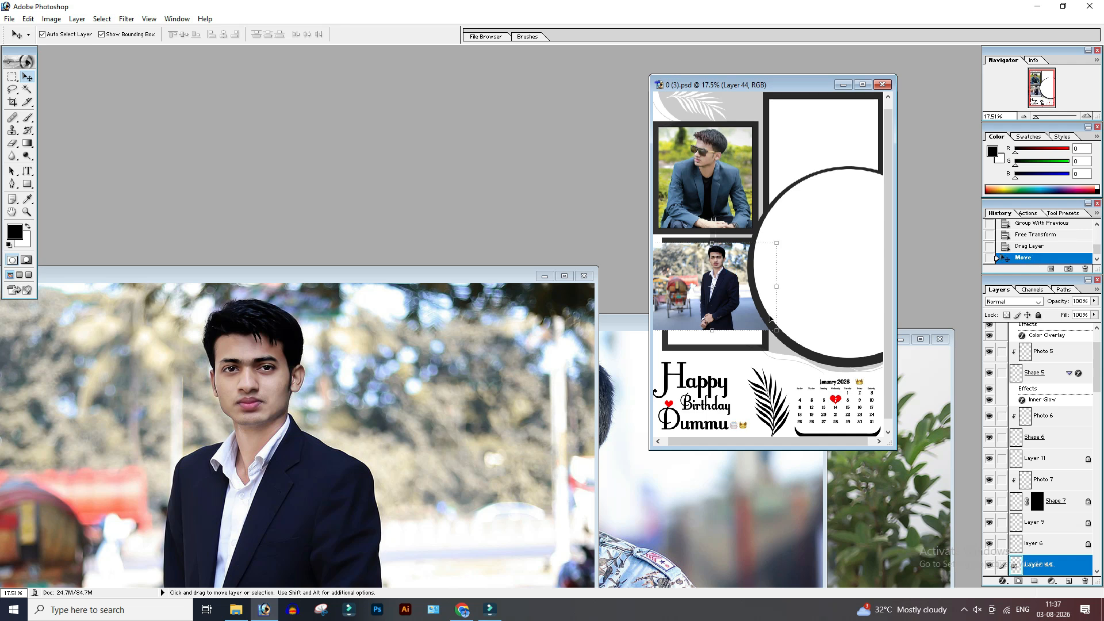
- Enlarge the suited man's photo to 140.8% over the lower-left frame and clip it to the frame shape
{"action": "left_click_drag", "start_coordinate": [777, 332], "coordinate": [805, 349]}
{"action": "left_click_drag", "start_coordinate": [729, 326], "coordinate": [728, 339]}
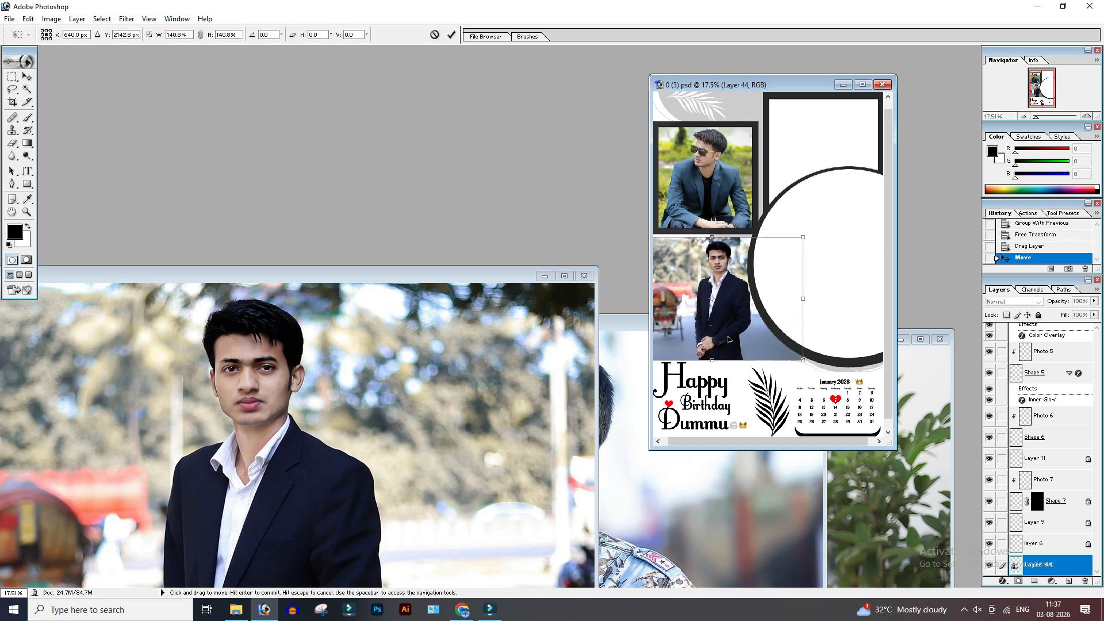
{"action": "key", "text": "Return"}
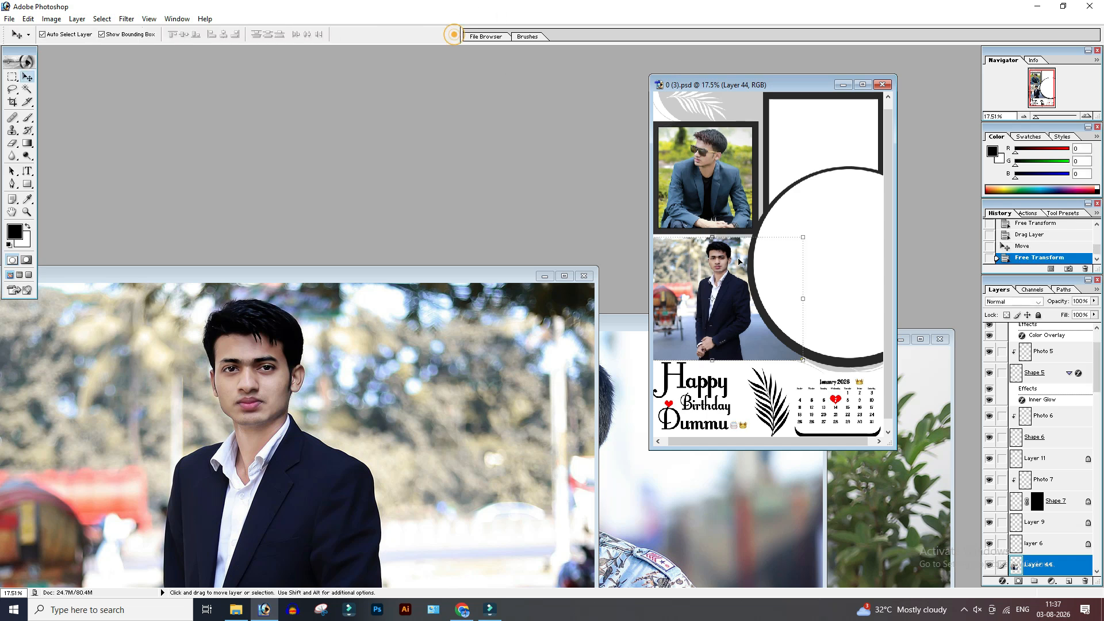
{"action": "key", "text": "ctrl+g"}
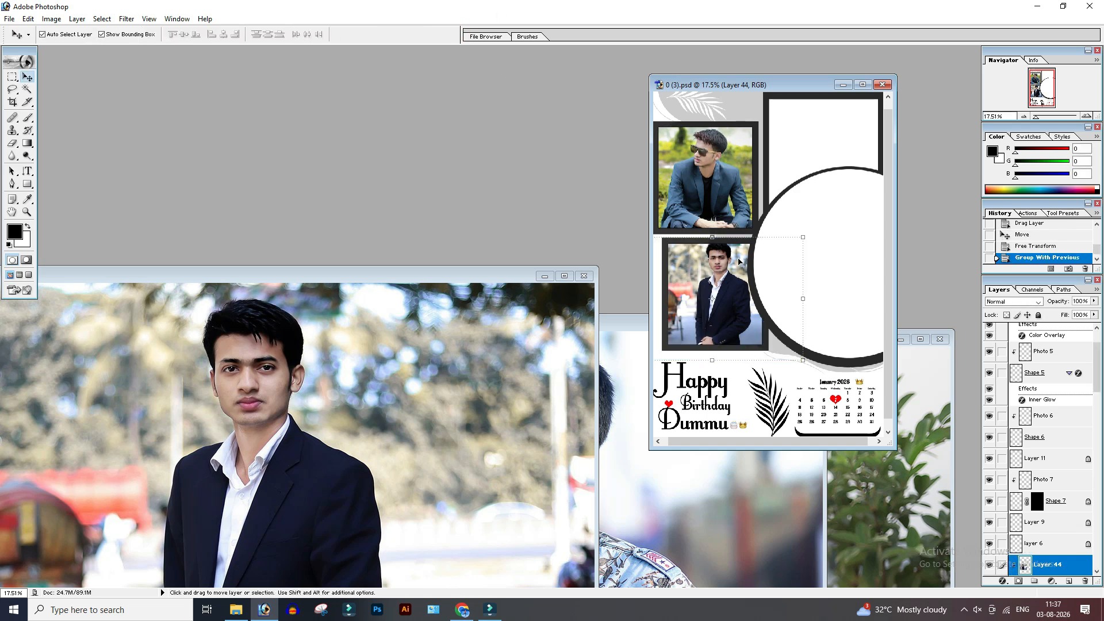
- Adjust the clipped photo's position inside the lower-left frame and close 2 (3).jpeg
{"action": "left_click_drag", "start_coordinate": [723, 291], "coordinate": [717, 296]}
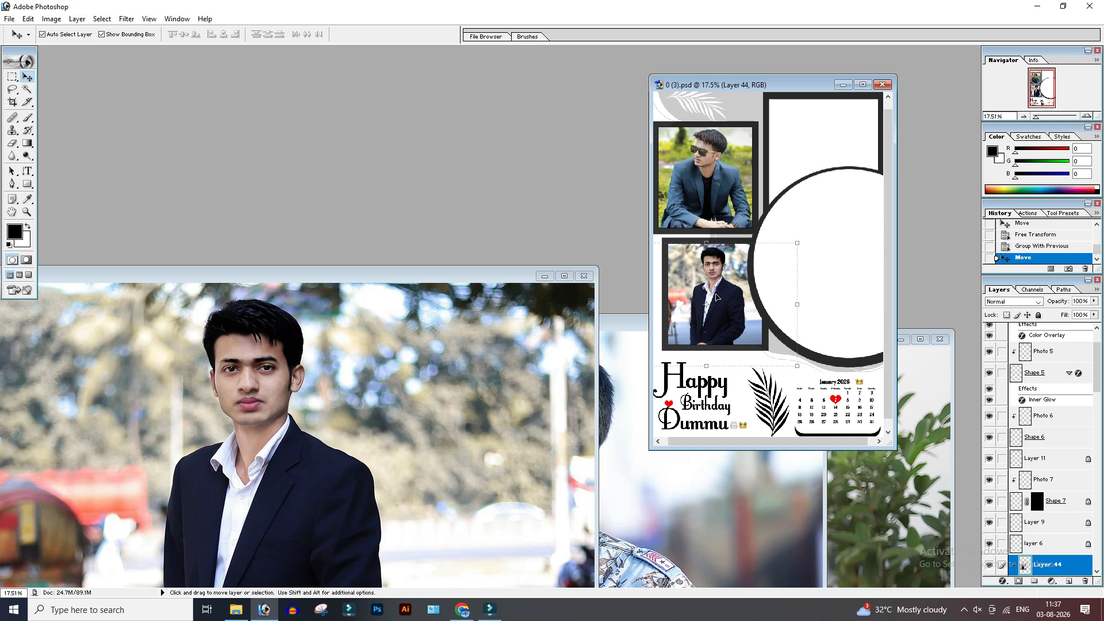
{"action": "left_click_drag", "start_coordinate": [796, 243], "coordinate": [815, 230]}
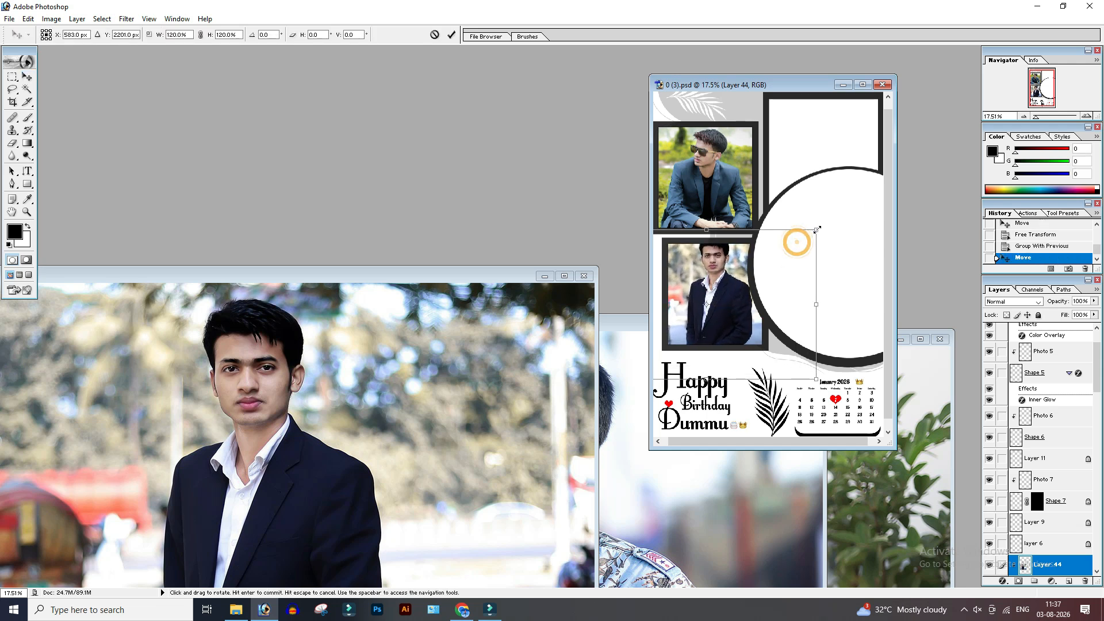
{"action": "left_click_drag", "start_coordinate": [713, 260], "coordinate": [714, 276]}
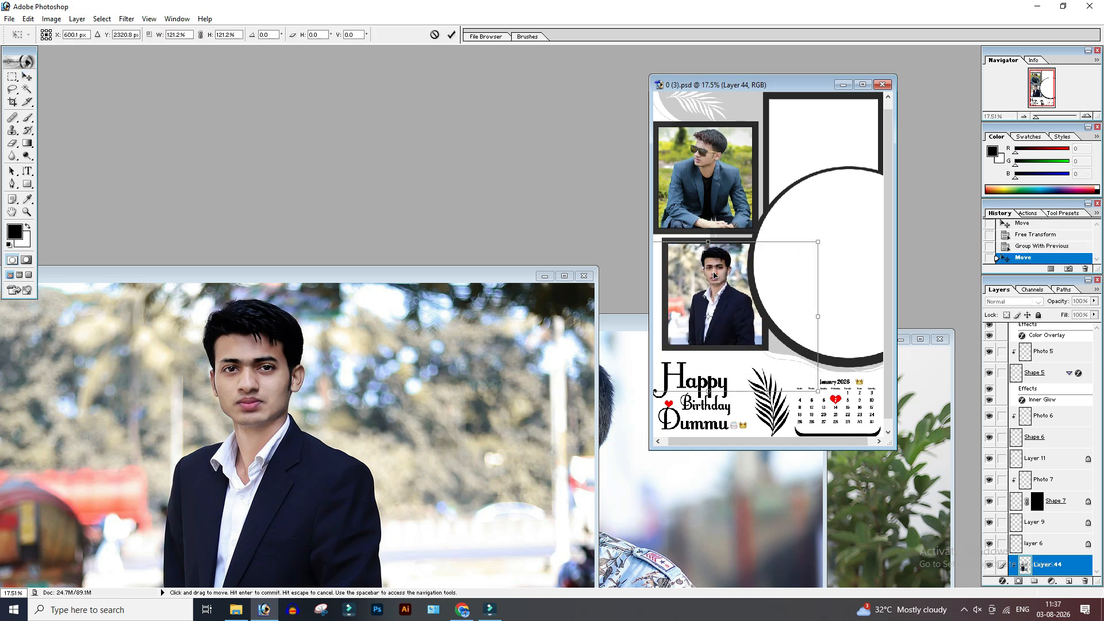
{"action": "left_click", "coordinate": [585, 278]}
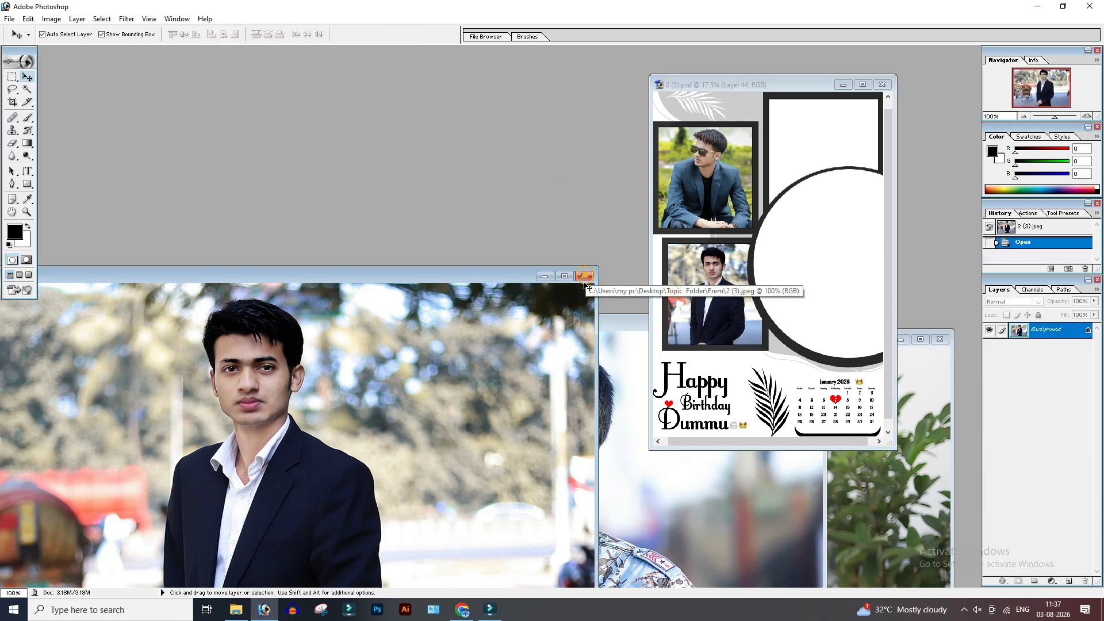
{"action": "left_click", "coordinate": [585, 277]}
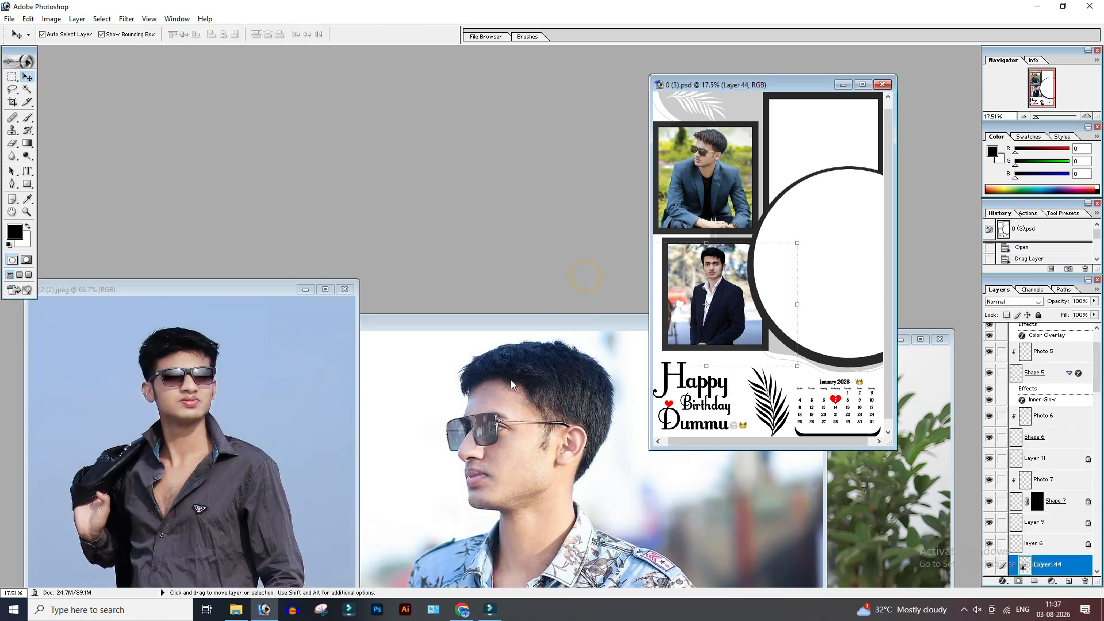
- Place the 2 (2).jpeg photo above the template's upper-right frame shape
{"action": "left_click", "coordinate": [263, 374]}
{"action": "left_click_drag", "start_coordinate": [224, 290], "coordinate": [372, 164]}
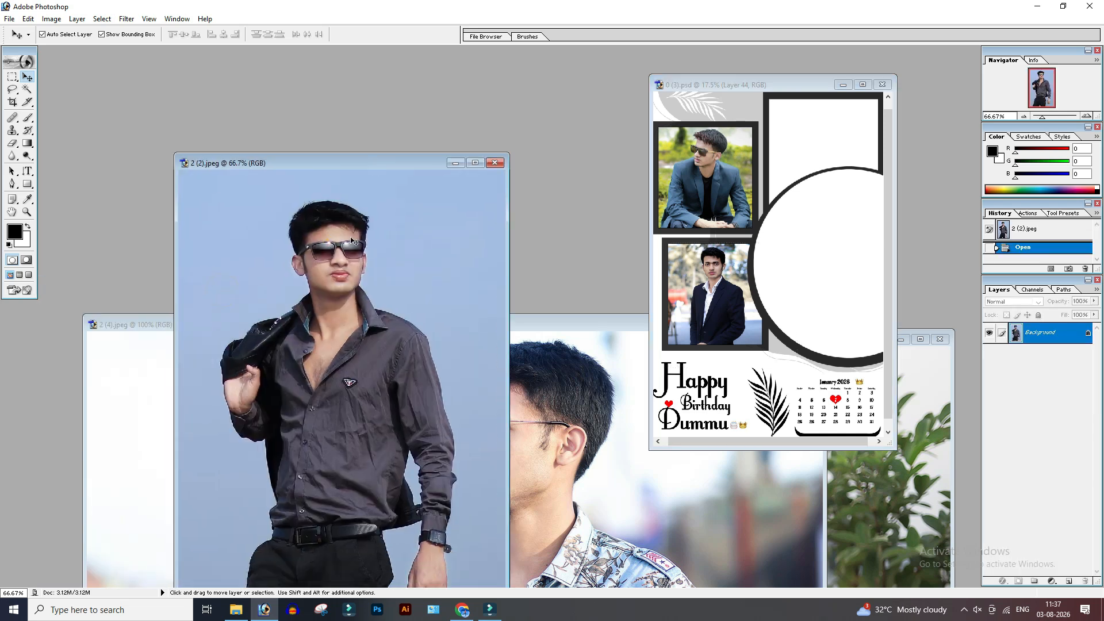
{"action": "left_click", "coordinate": [833, 151]}
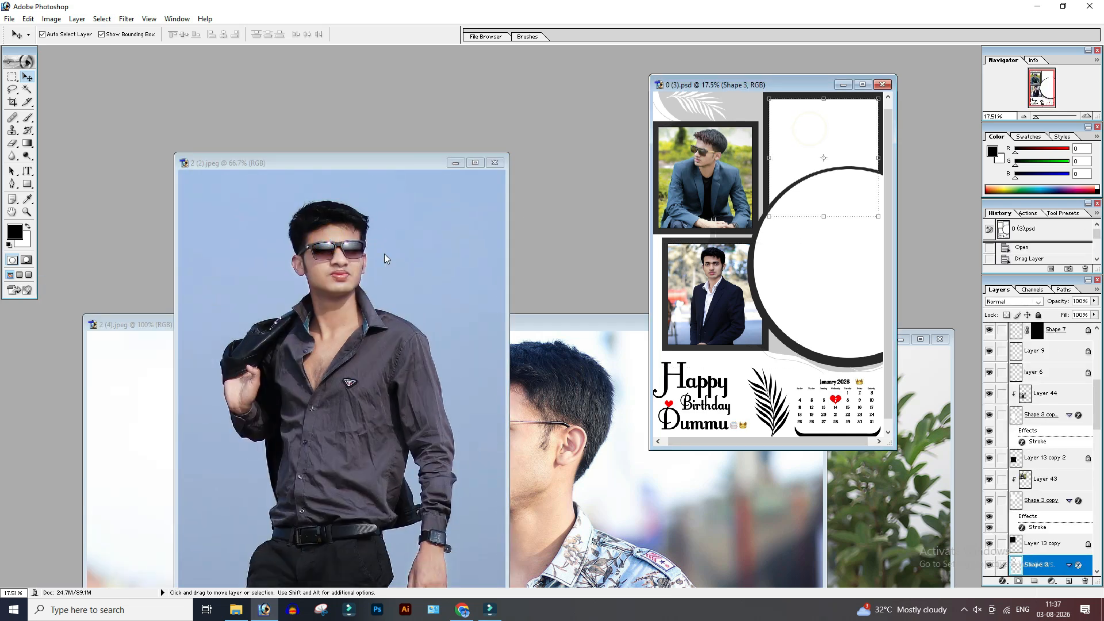
{"action": "left_click", "coordinate": [366, 250]}
{"action": "left_click_drag", "start_coordinate": [391, 246], "coordinate": [822, 123]}
- Scale the placed photo to 134.2% width and 138.7% height so it covers the upper-right frame
{"action": "key", "text": "ctrl+t"}
{"action": "mouse_move", "coordinate": [857, 225]}
{"action": "left_mouse_down"}
{"action": "mouse_move", "coordinate": [885, 299]}
{"action": "mouse_move", "coordinate": [861, 223]}
{"action": "left_mouse_up"}
{"action": "left_click_drag", "start_coordinate": [820, 133], "coordinate": [824, 142]}
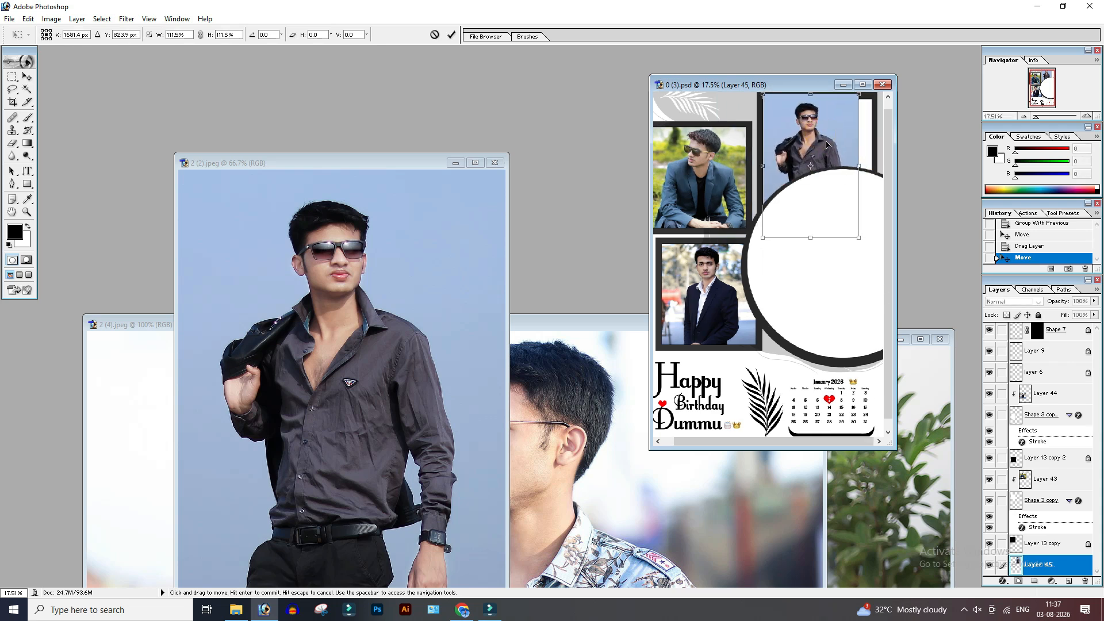
{"action": "left_click_drag", "start_coordinate": [859, 237], "coordinate": [878, 270]}
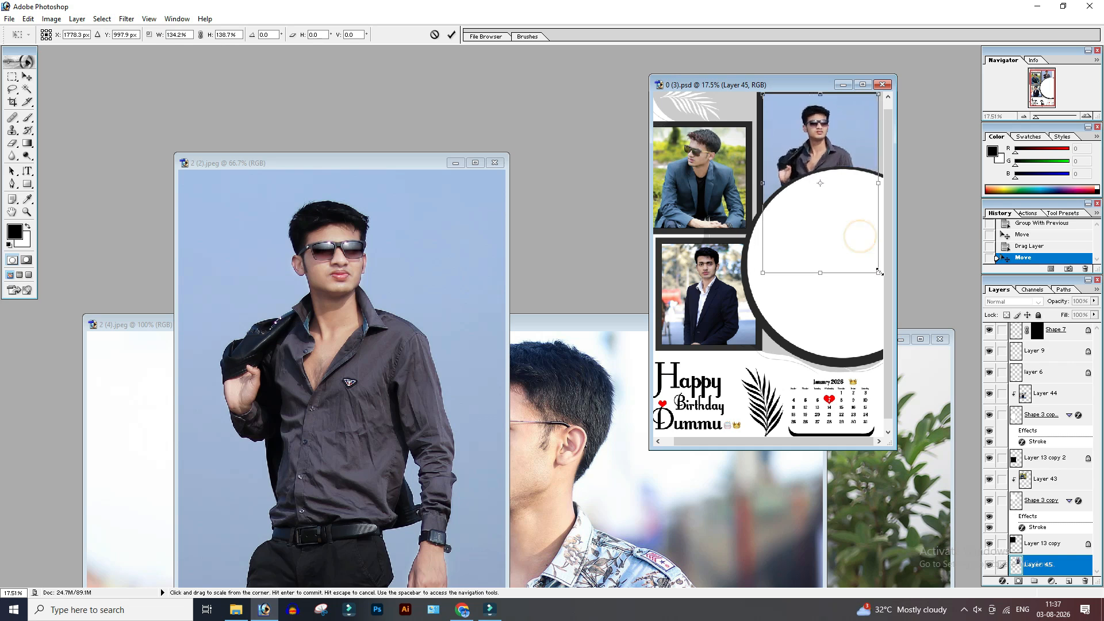
{"action": "key", "text": "Return"}
- Clip the photo to the upper-right frame, fine-tune its position, and close 2 (2).jpeg
{"action": "key", "text": "ctrl+g"}
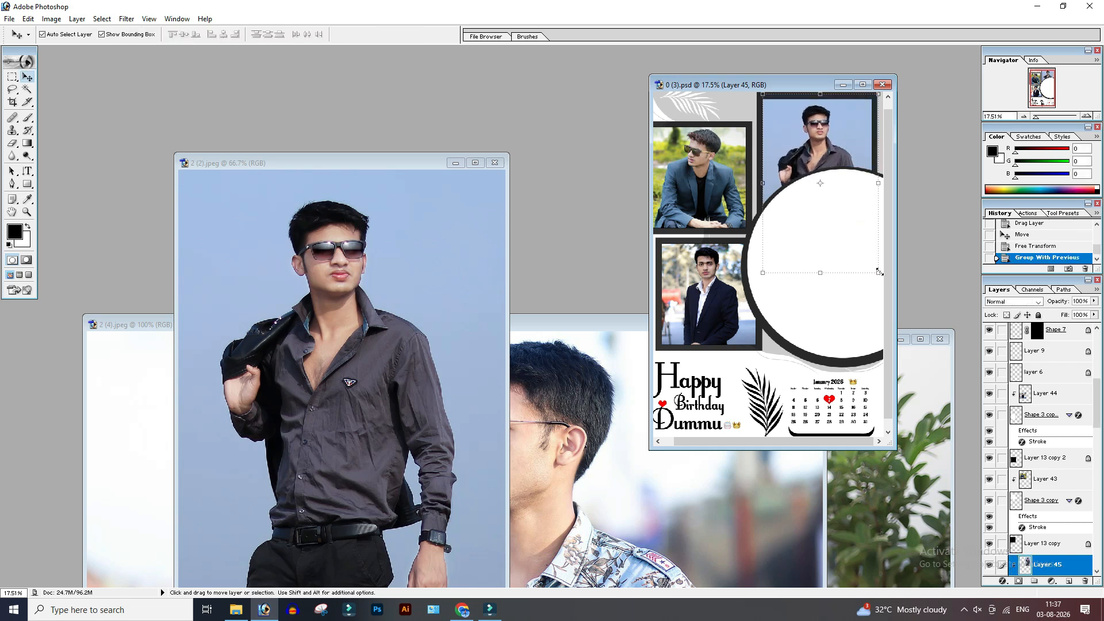
{"action": "left_click_drag", "start_coordinate": [822, 147], "coordinate": [820, 145]}
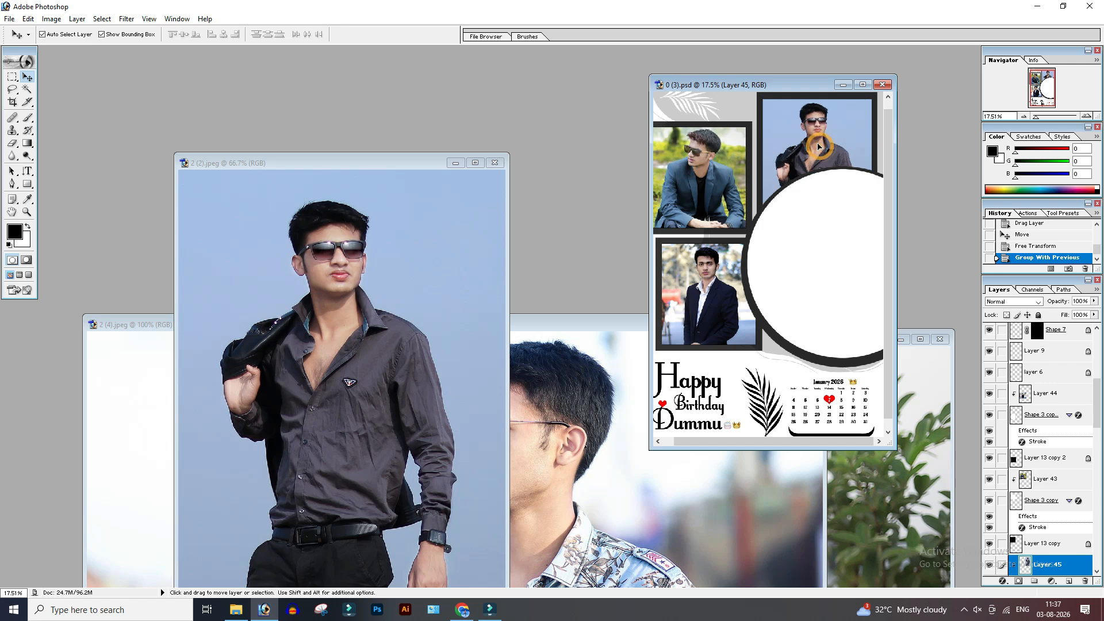
{"action": "left_click", "coordinate": [495, 162]}
- Move the remaining 2 (4).jpeg and 2 (5).jpeg windows clear of the template
{"action": "left_click", "coordinate": [537, 320]}
{"action": "left_click_drag", "start_coordinate": [537, 319], "coordinate": [219, 165]}
{"action": "left_click_drag", "start_coordinate": [569, 325], "coordinate": [333, 178]}
- Place the 2 (5).jpeg photo of the man in the black suit directly above the template's large white circle shape
{"action": "left_click_drag", "start_coordinate": [364, 312], "coordinate": [827, 254]}
{"action": "left_click", "coordinate": [823, 308]}
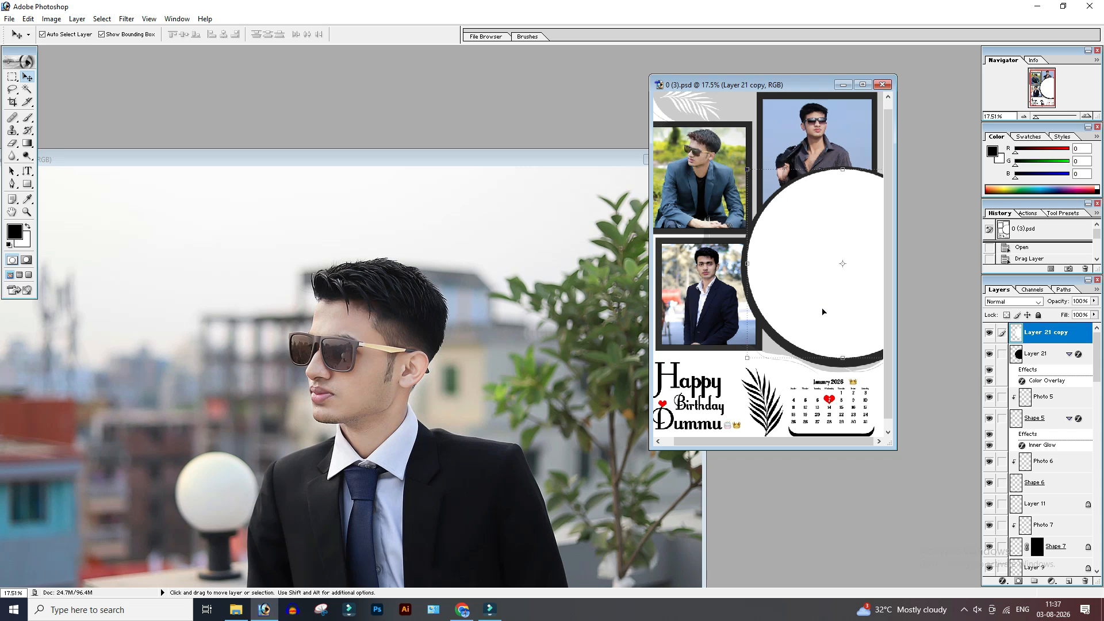
{"action": "left_click", "coordinate": [368, 340]}
{"action": "left_click_drag", "start_coordinate": [351, 327], "coordinate": [832, 268]}
- Scale the placed photo to 238.6% and clip it to the circular frame with the man's head and torso inside
{"action": "left_click_drag", "start_coordinate": [771, 312], "coordinate": [675, 374]}
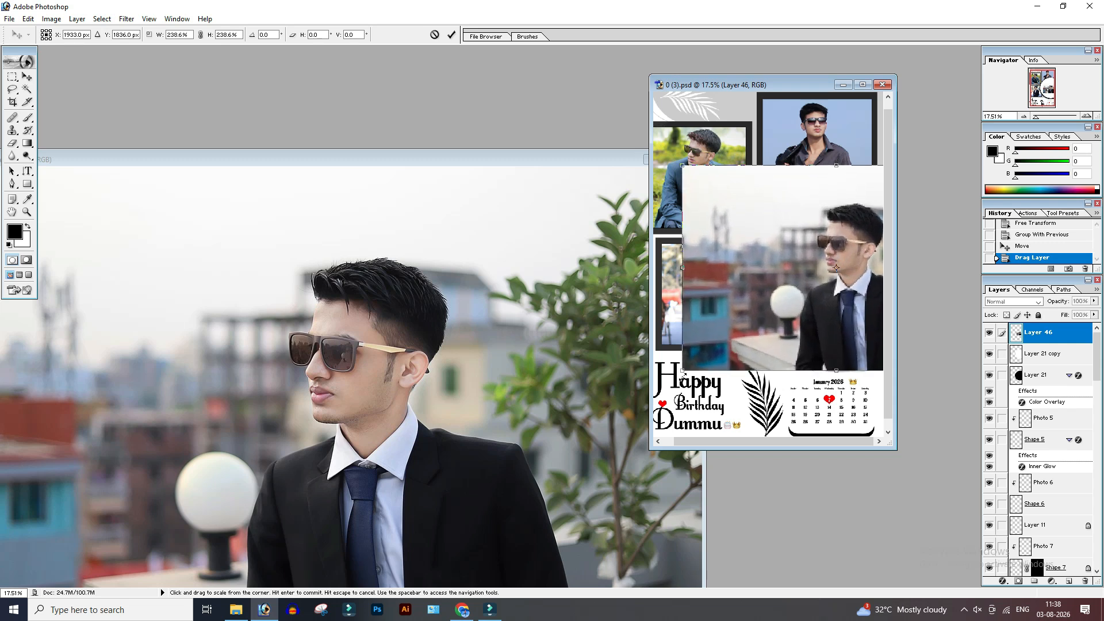
{"action": "left_click_drag", "start_coordinate": [835, 291], "coordinate": [838, 287]}
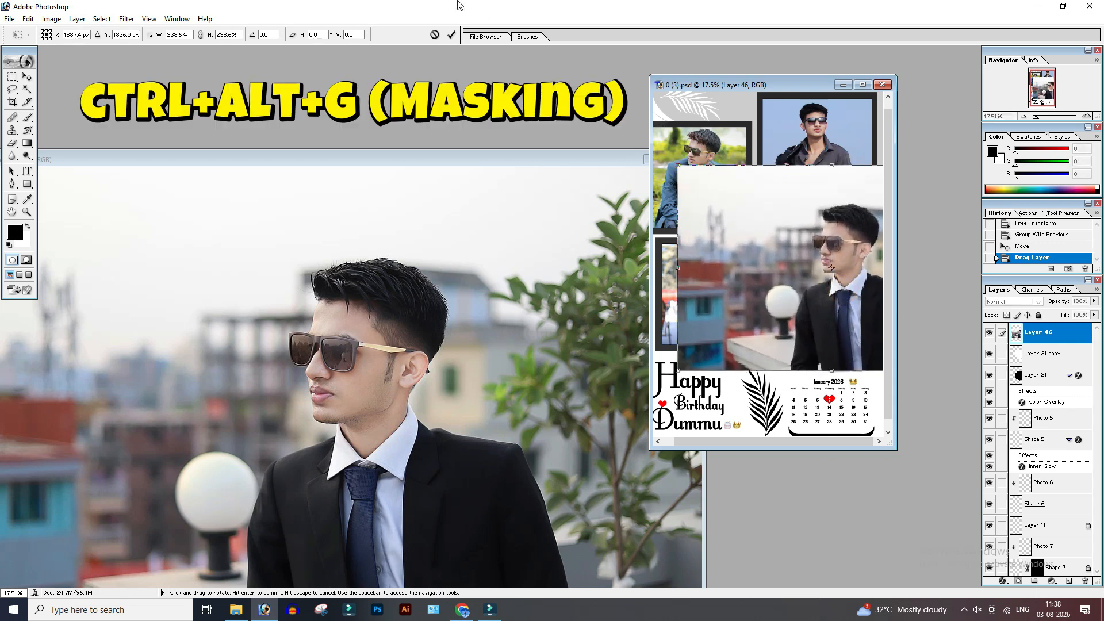
{"action": "left_click", "coordinate": [451, 35]}
{"action": "key", "text": "ctrl+alt+g"}
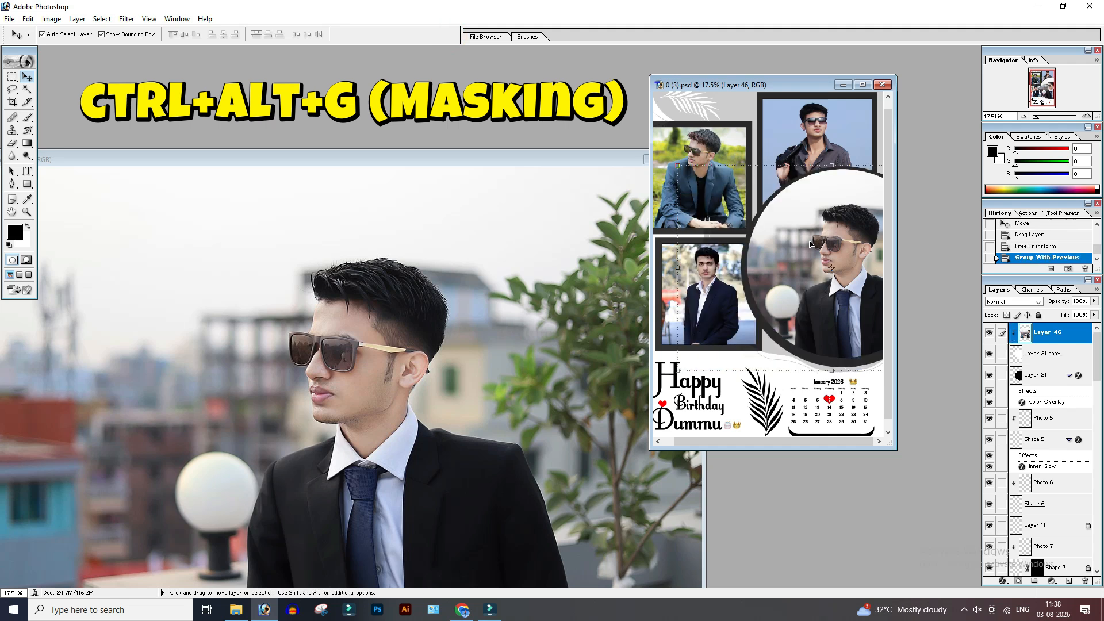
{"action": "left_click_drag", "start_coordinate": [844, 246], "coordinate": [829, 234]}
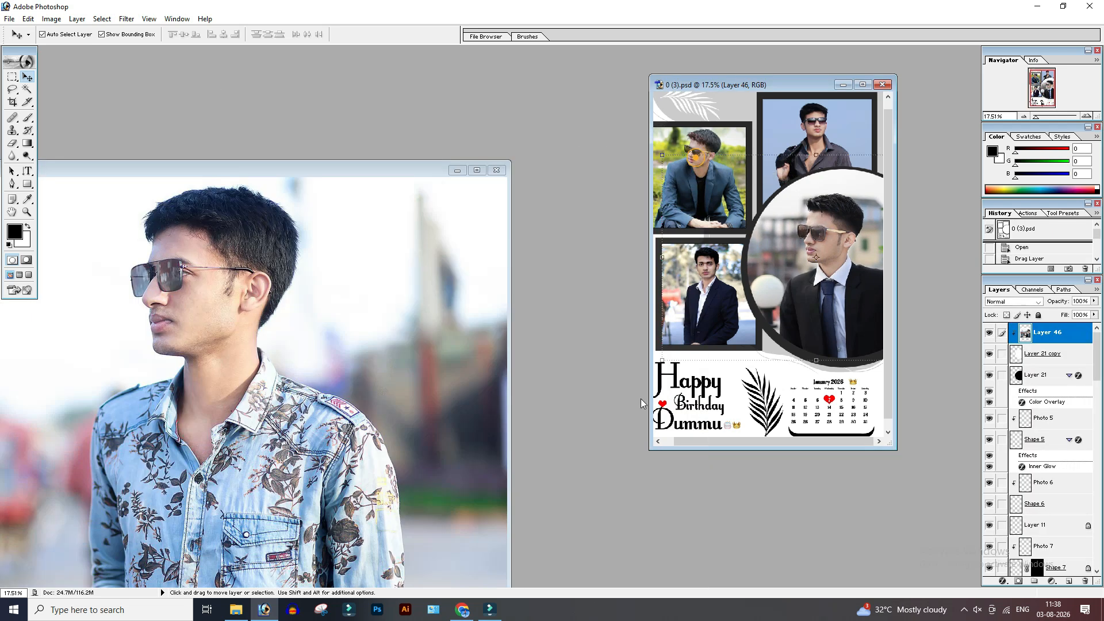
- Close the unused 2 (4).jpeg photo and maximize the template's document window
{"action": "left_click", "coordinate": [395, 168]}
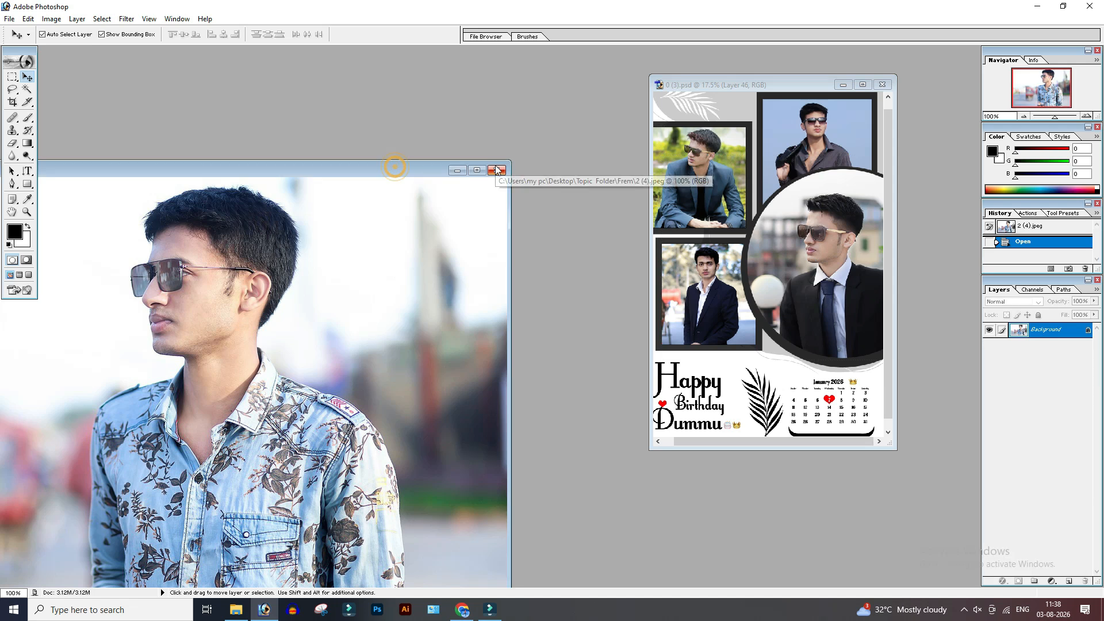
{"action": "left_click", "coordinate": [496, 169]}
{"action": "left_click_drag", "start_coordinate": [798, 84], "coordinate": [585, 88]}
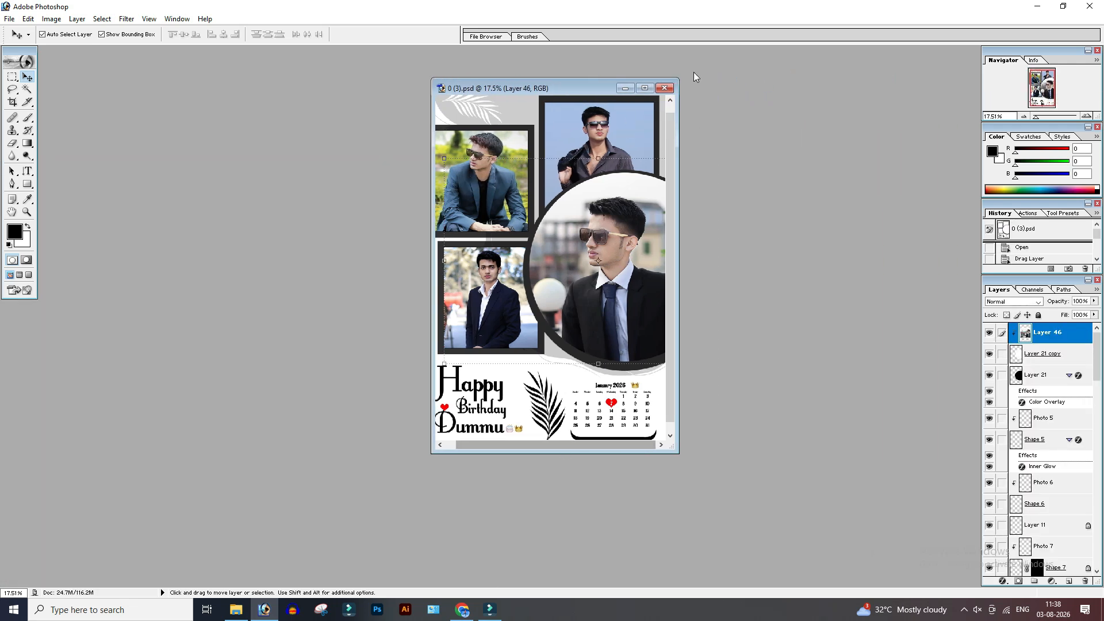
{"action": "left_click", "coordinate": [645, 88]}
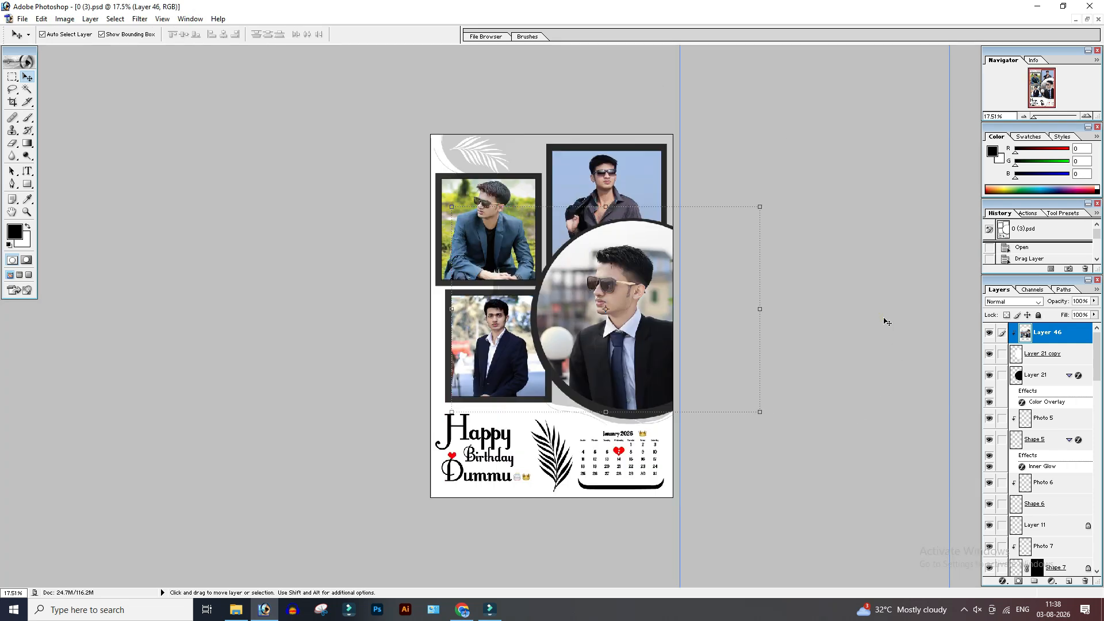
- Colorize the black palm leaf beside the birthday text using Hue/Saturation with saturation 80 and lightness +46
{"action": "left_click", "coordinate": [511, 473], "text": "ctrl"}
{"action": "left_click", "coordinate": [511, 473], "text": "ctrl"}
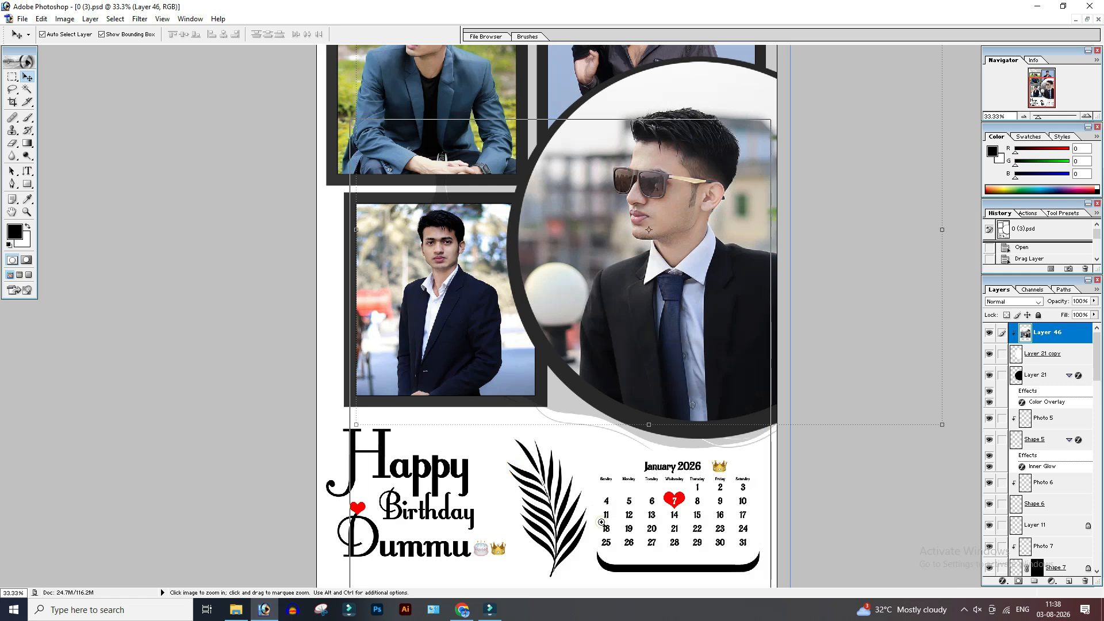
{"action": "left_click", "coordinate": [601, 522], "text": "ctrl"}
{"action": "left_click", "coordinate": [601, 522], "text": "ctrl"}
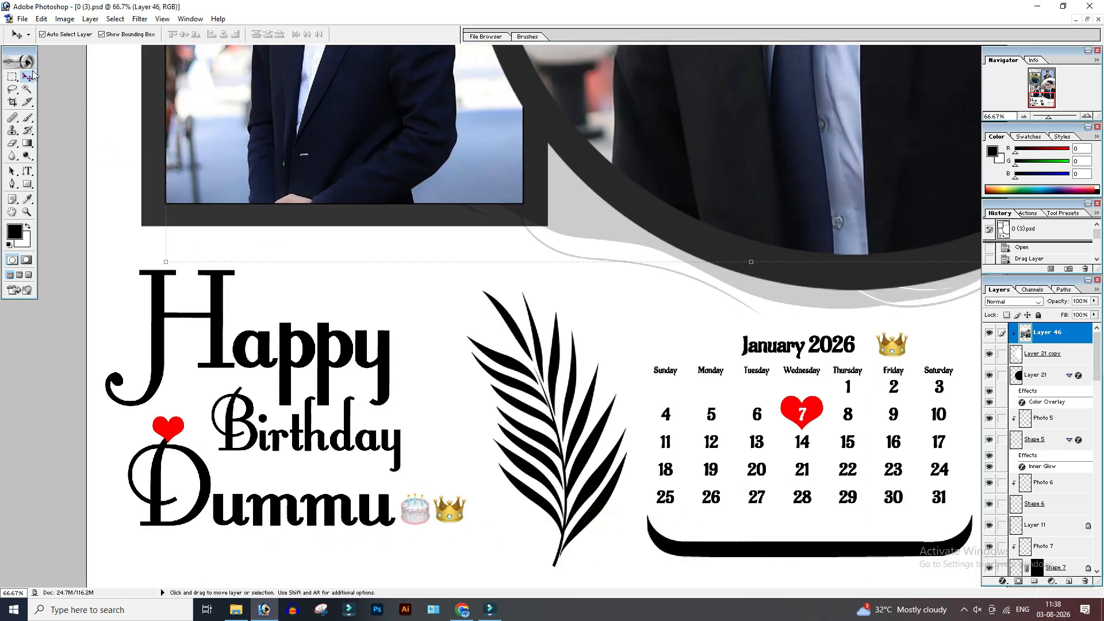
{"action": "left_click", "coordinate": [507, 321]}
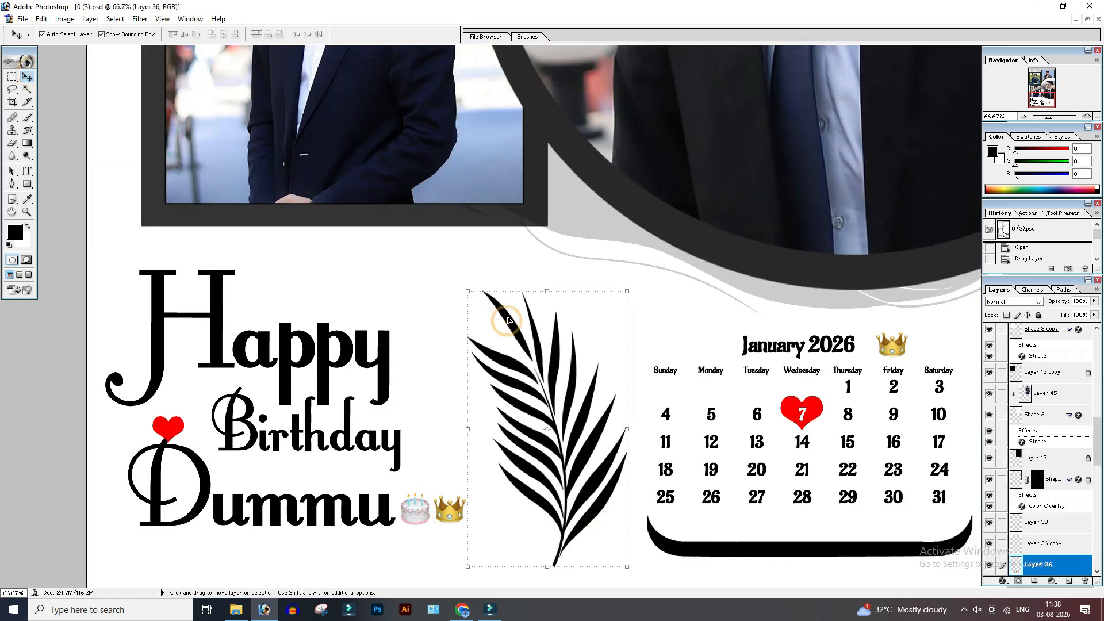
{"action": "left_click", "coordinate": [65, 20]}
{"action": "mouse_move", "coordinate": [84, 51]}
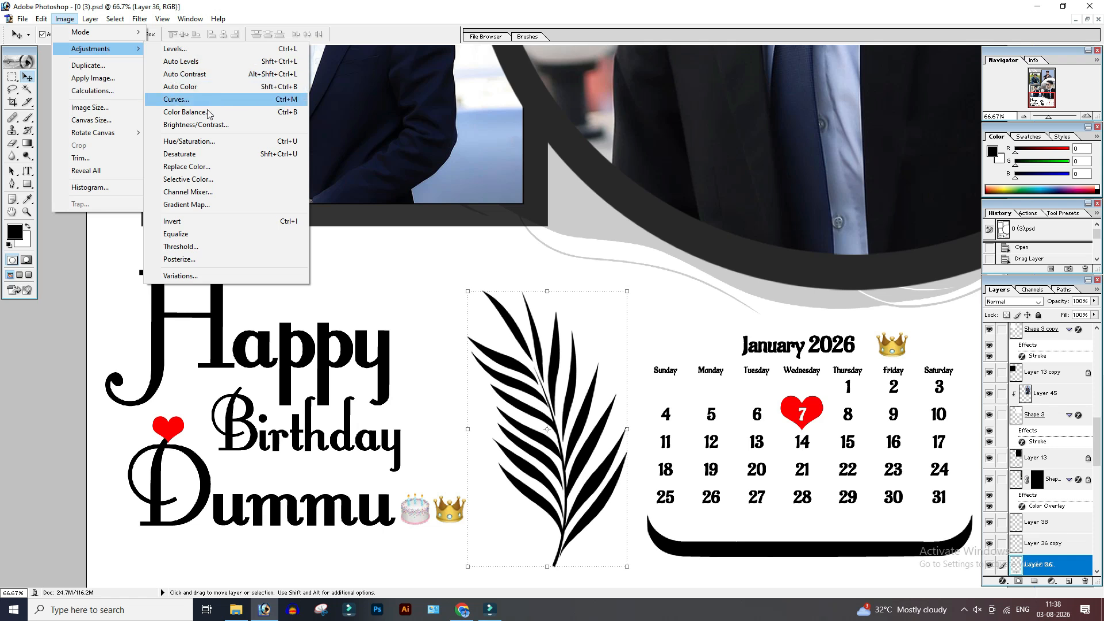
{"action": "left_click", "coordinate": [204, 142]}
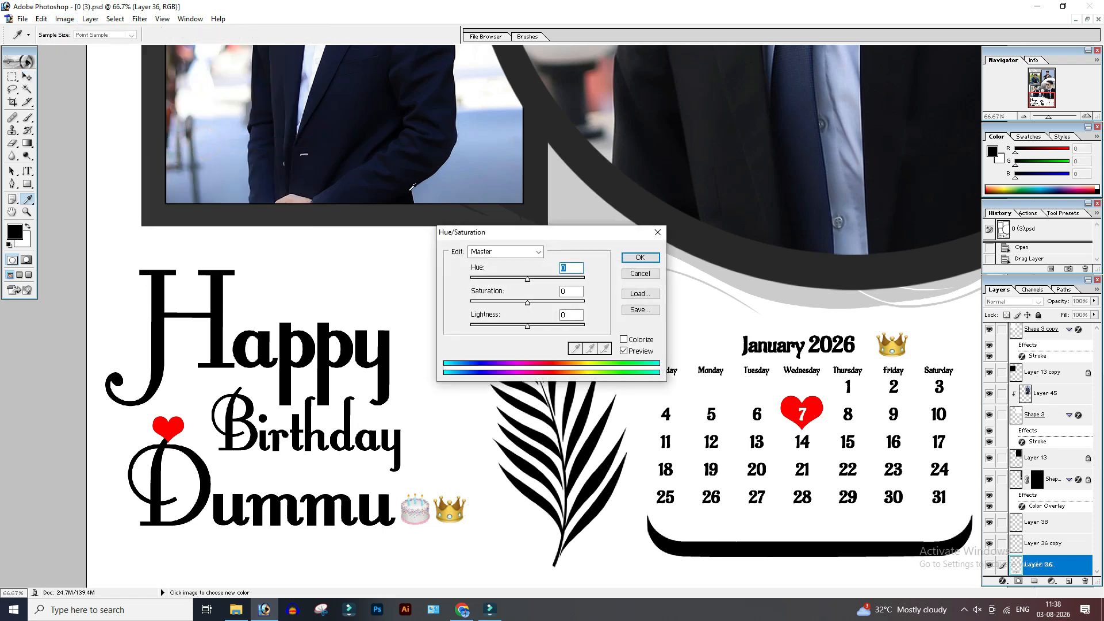
{"action": "left_click_drag", "start_coordinate": [544, 233], "coordinate": [575, 179]}
{"action": "left_click", "coordinate": [657, 282]}
{"action": "left_click_drag", "start_coordinate": [562, 273], "coordinate": [588, 272]}
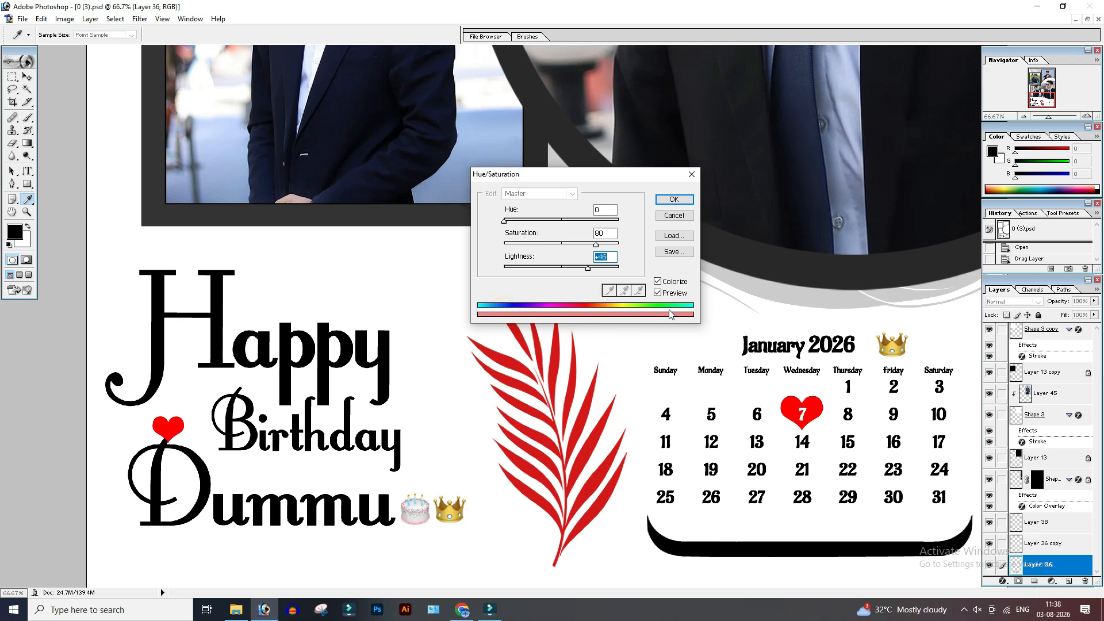
- Shift the palm leaf's hue to about 329 for a deep pink and apply the adjustment
{"action": "left_click_drag", "start_coordinate": [505, 222], "coordinate": [611, 247]}
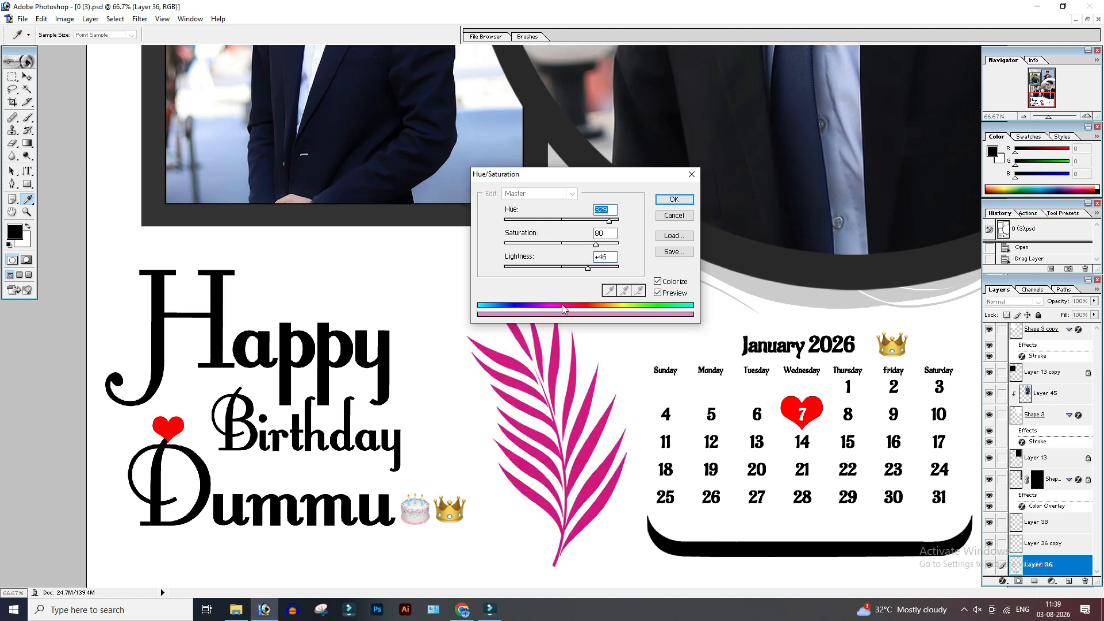
{"action": "mouse_move", "coordinate": [587, 271]}
{"action": "left_mouse_down"}
{"action": "mouse_move", "coordinate": [509, 269]}
{"action": "mouse_move", "coordinate": [618, 273]}
{"action": "mouse_move", "coordinate": [587, 280]}
{"action": "left_mouse_up"}
{"action": "left_click", "coordinate": [673, 199]}
{"action": "key", "text": "v"}
{"action": "left_click", "coordinate": [642, 408]}
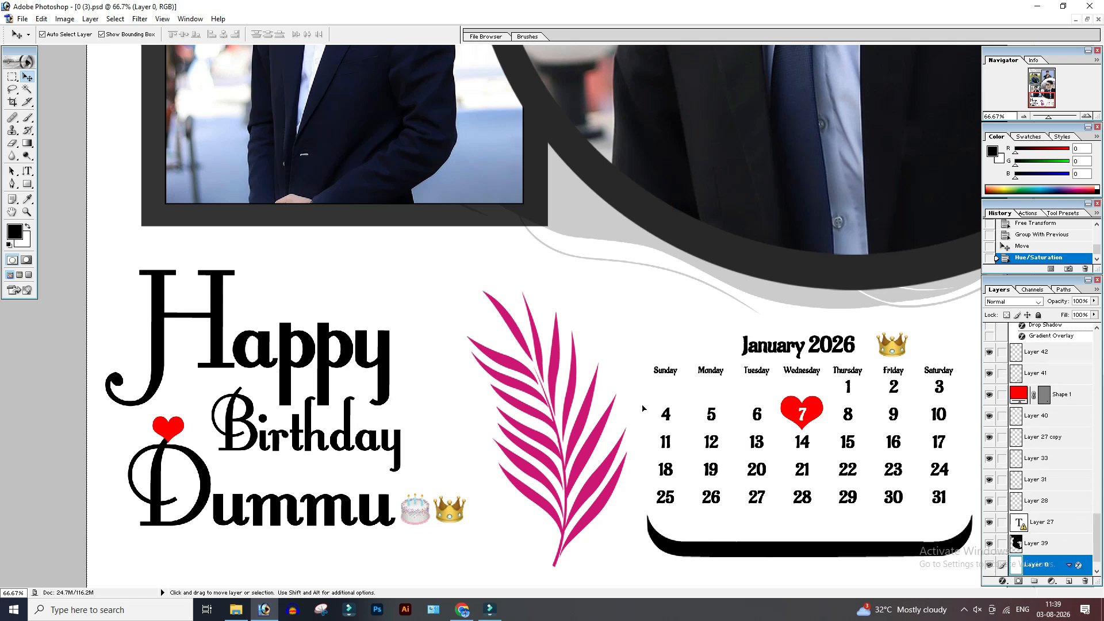
- Turn on Colorize in Hue/Saturation for the January 2026 calendar text, with hue 180, saturation 6 and lightness +2
{"action": "left_click", "coordinate": [816, 343]}
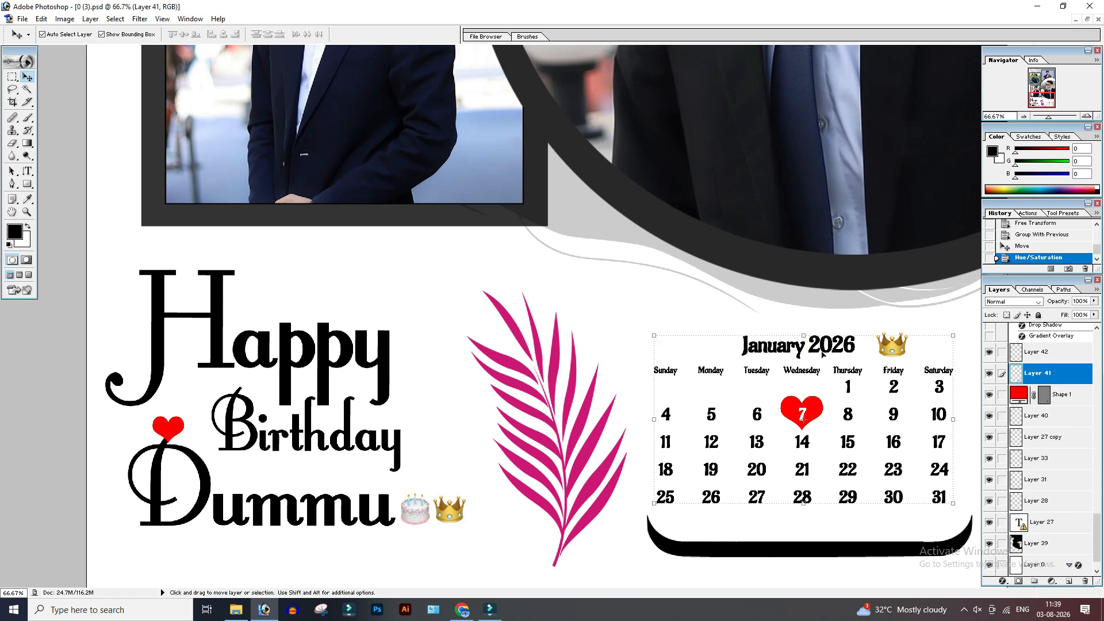
{"action": "left_click", "coordinate": [64, 19]}
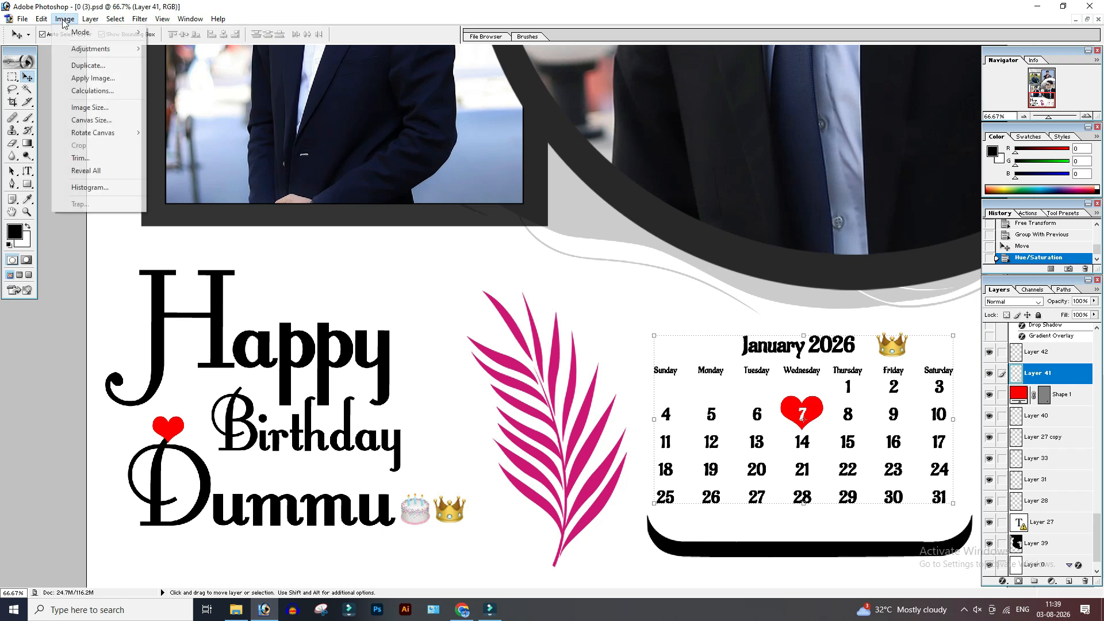
{"action": "left_click", "coordinate": [87, 50]}
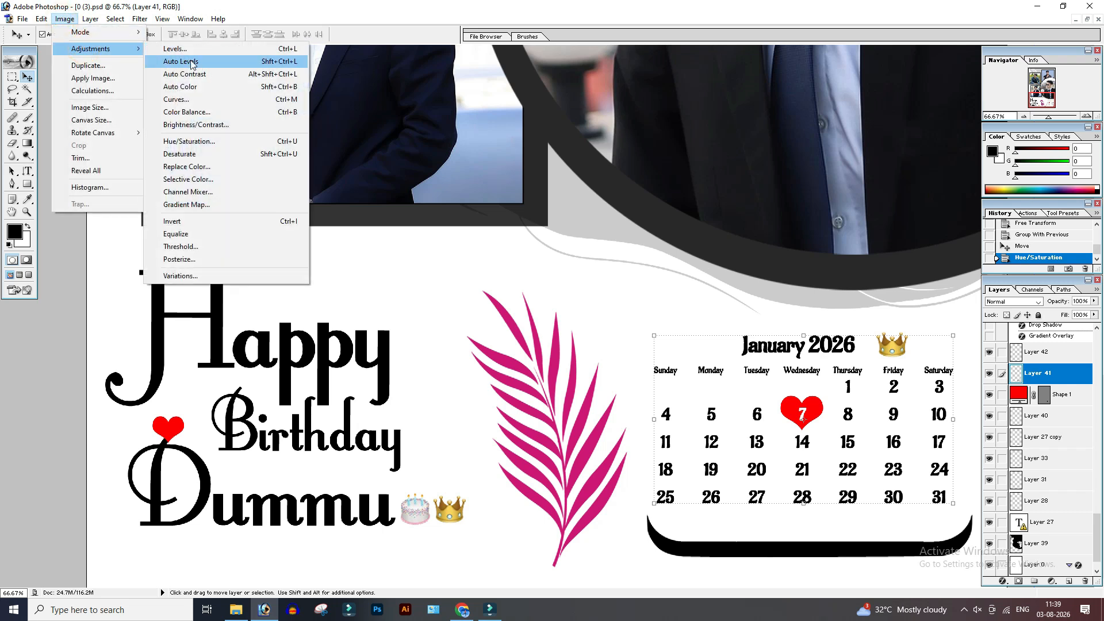
{"action": "left_click", "coordinate": [181, 143]}
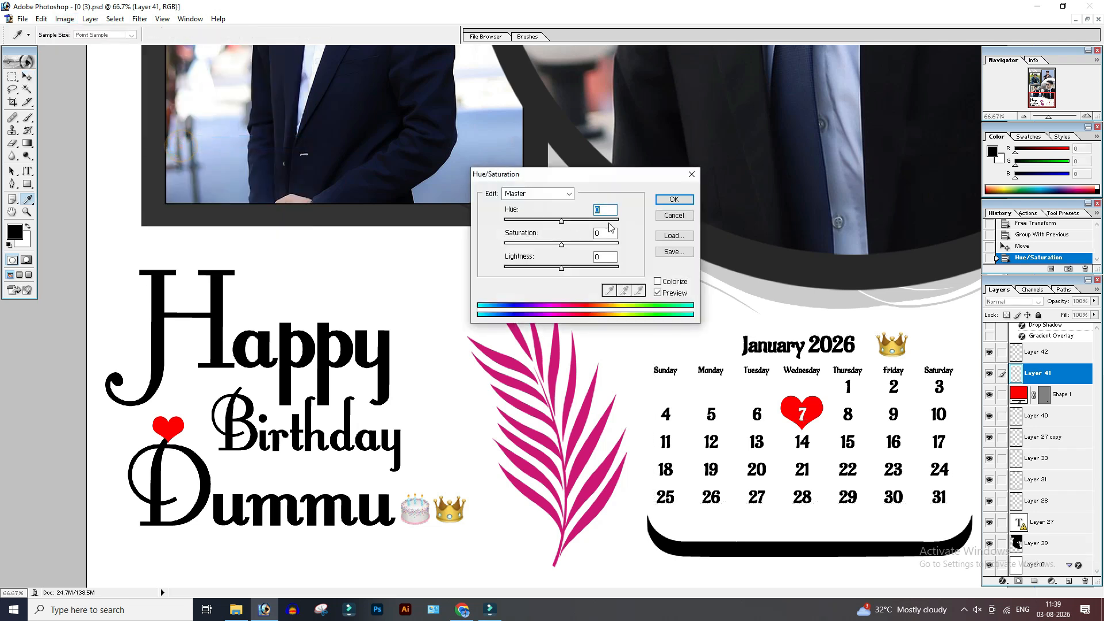
{"action": "left_click_drag", "start_coordinate": [630, 173], "coordinate": [599, 160]}
{"action": "left_click", "coordinate": [625, 269]}
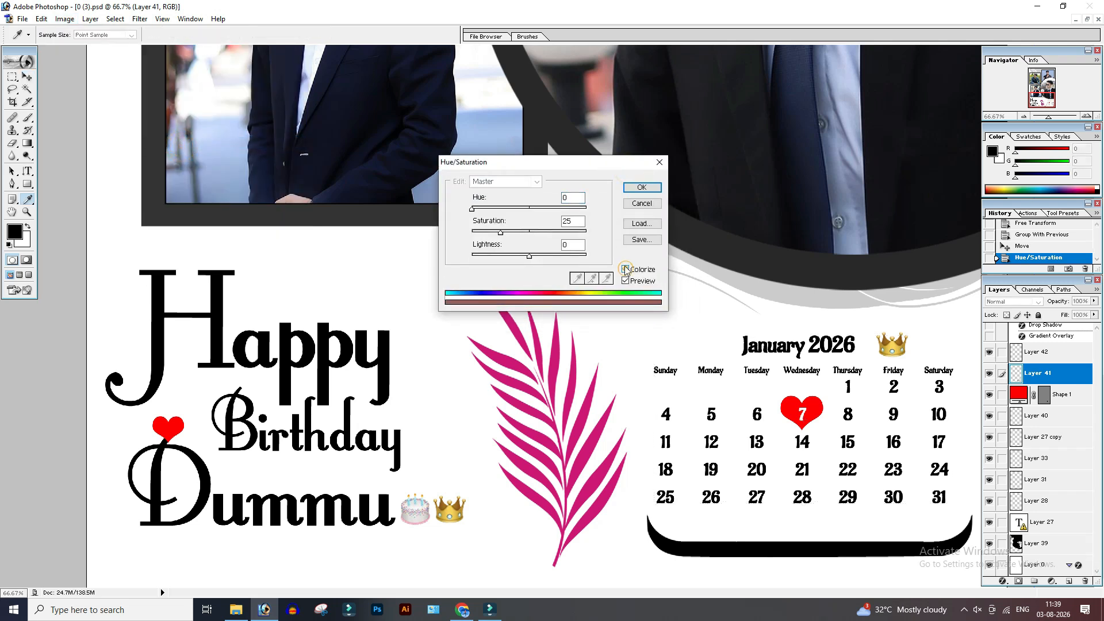
{"action": "left_click_drag", "start_coordinate": [472, 209], "coordinate": [479, 235]}
{"action": "mouse_move", "coordinate": [529, 256]}
{"action": "left_mouse_down"}
{"action": "mouse_move", "coordinate": [538, 256]}
{"action": "mouse_move", "coordinate": [532, 265]}
{"action": "left_mouse_up"}
{"action": "left_click", "coordinate": [625, 269]}
{"action": "left_click", "coordinate": [625, 269]}
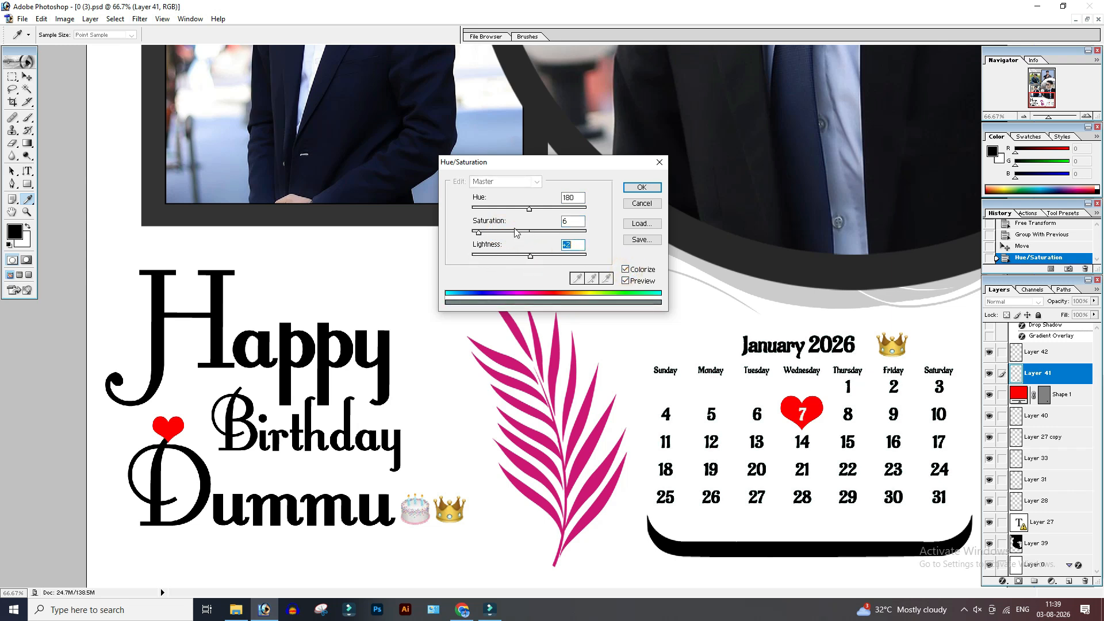
- Give the calendar text saturation 93, lightness +45 and a pink hue matching the leaf, and apply the adjustment
{"action": "left_click_drag", "start_coordinate": [478, 232], "coordinate": [570, 210]}
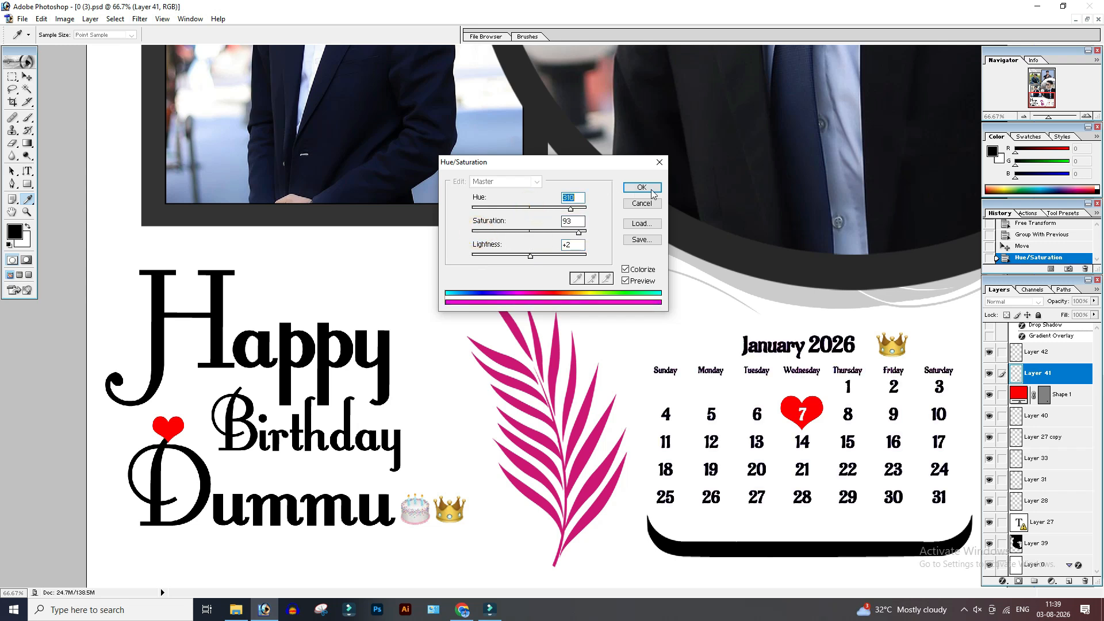
{"action": "left_click_drag", "start_coordinate": [530, 256], "coordinate": [554, 255]}
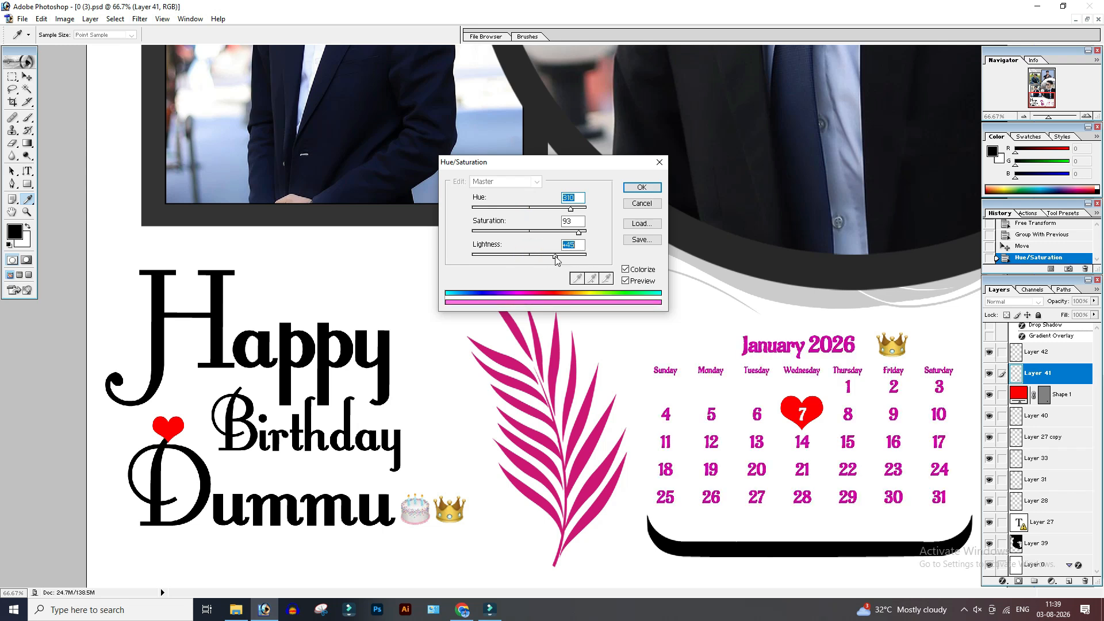
{"action": "mouse_move", "coordinate": [570, 211]}
{"action": "left_mouse_down"}
{"action": "mouse_move", "coordinate": [556, 212]}
{"action": "mouse_move", "coordinate": [577, 212]}
{"action": "left_mouse_up"}
{"action": "left_click", "coordinate": [641, 188]}
{"action": "key", "text": "v"}
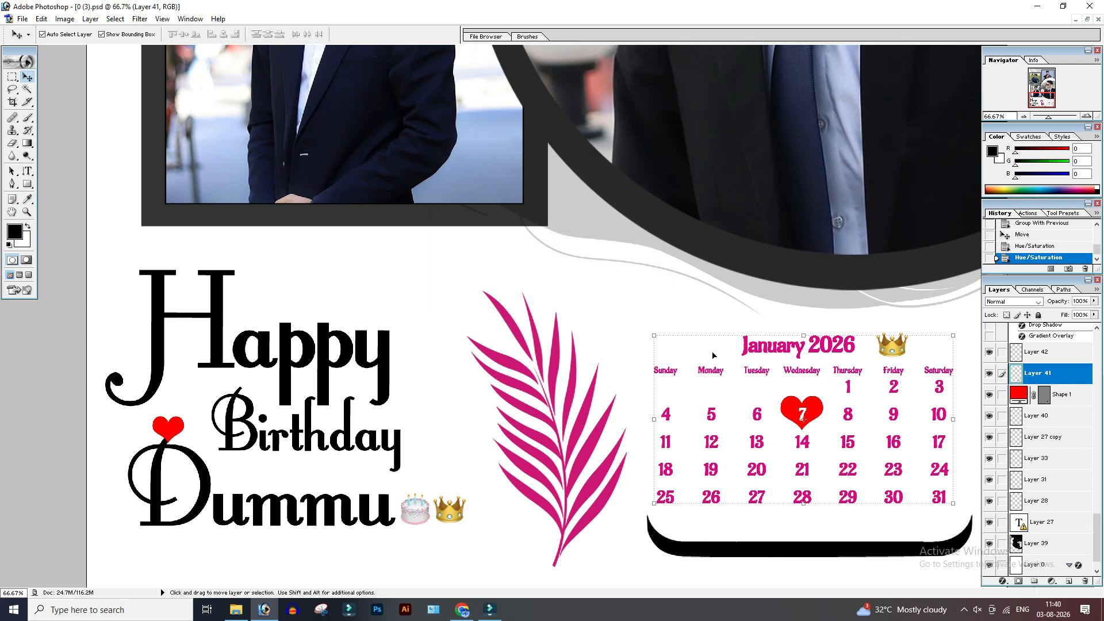
- Save a JPEG copy of the finished design to the Desktop as Collage at maximum quality 12
{"action": "key", "text": "ctrl+0"}
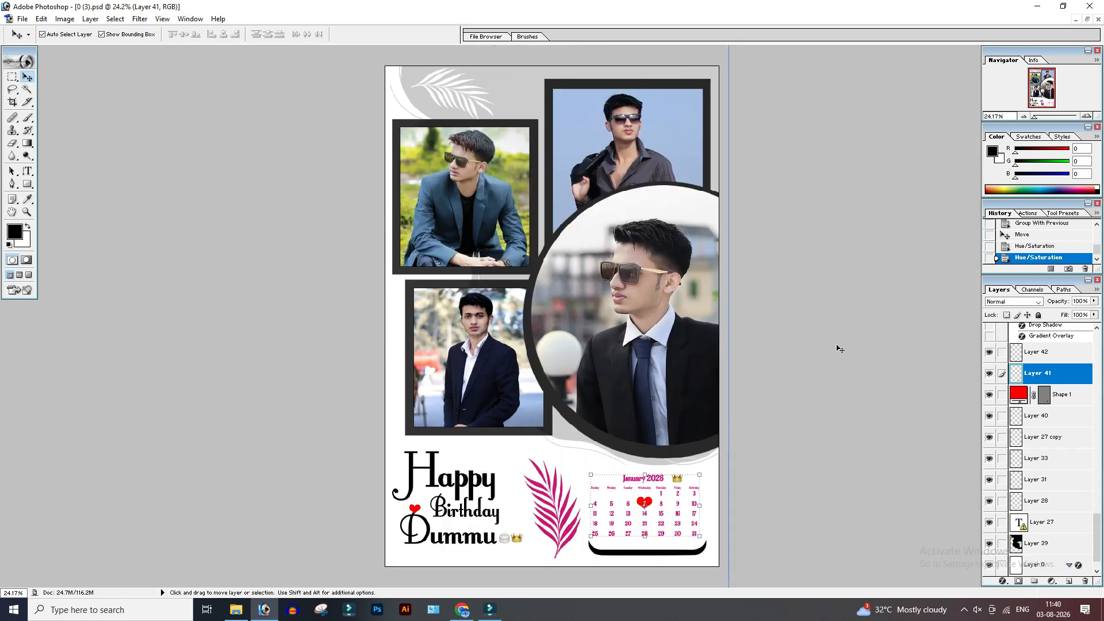
{"action": "left_click", "coordinate": [22, 19]}
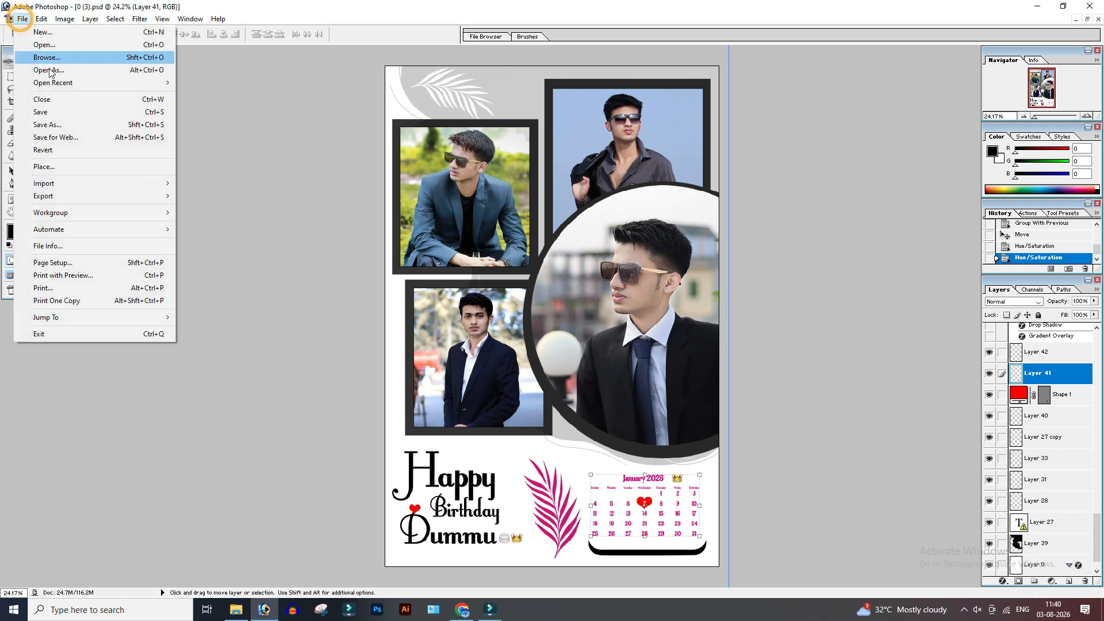
{"action": "left_click", "coordinate": [35, 124]}
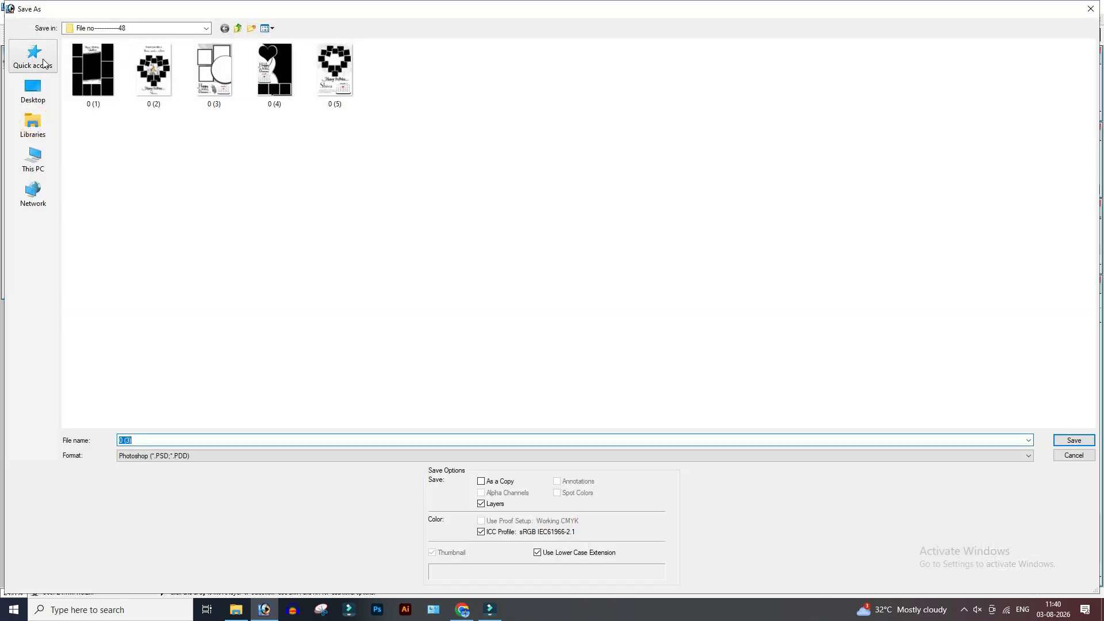
{"action": "left_click", "coordinate": [33, 91]}
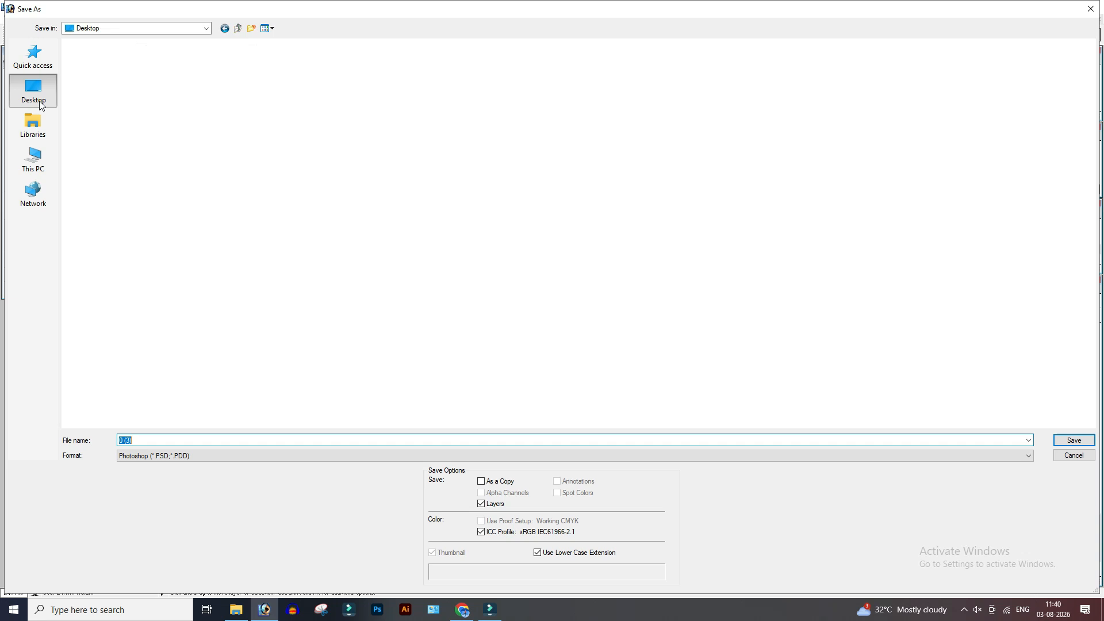
{"action": "left_click", "coordinate": [173, 457]}
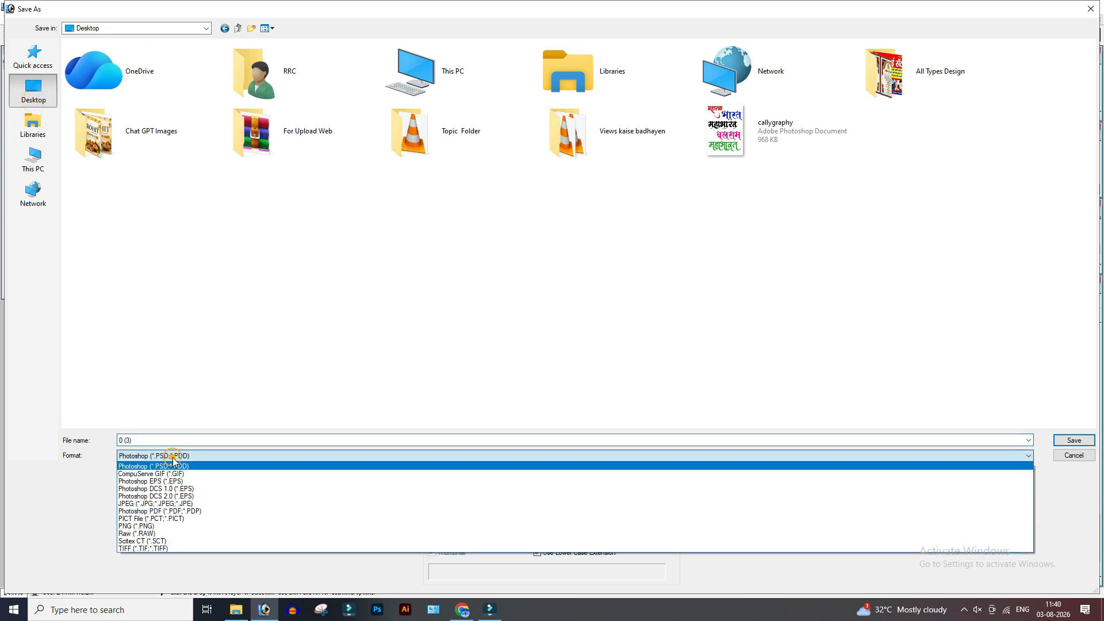
{"action": "left_click", "coordinate": [172, 500]}
{"action": "double_click", "coordinate": [173, 440]}
{"action": "type", "text": "Colla"}
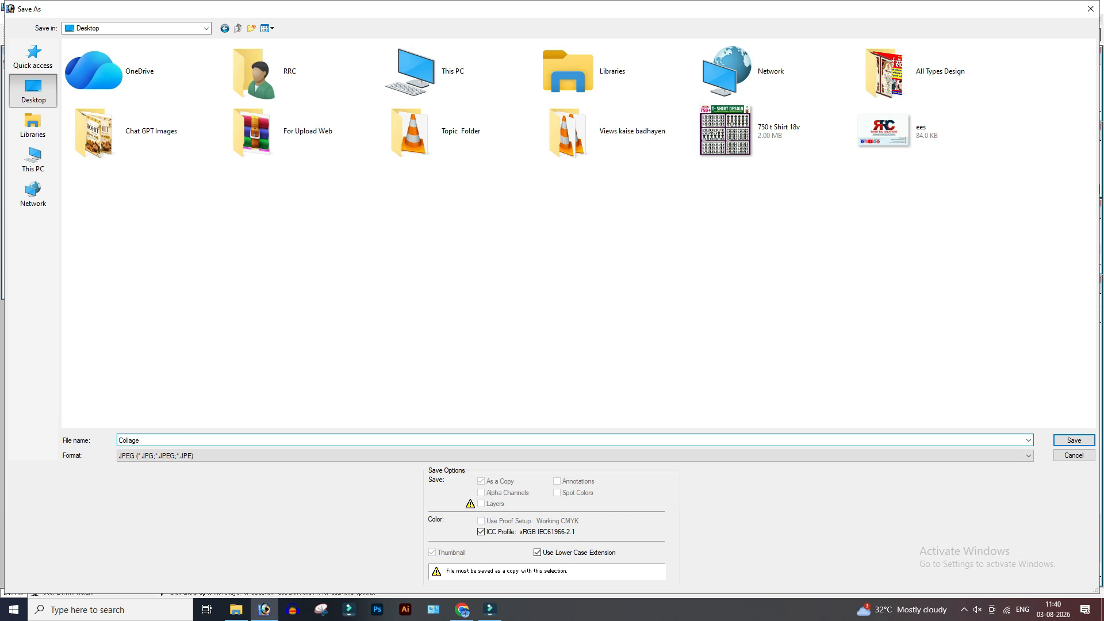
{"action": "type", "text": "ge"}
{"action": "left_click", "coordinate": [1075, 439]}
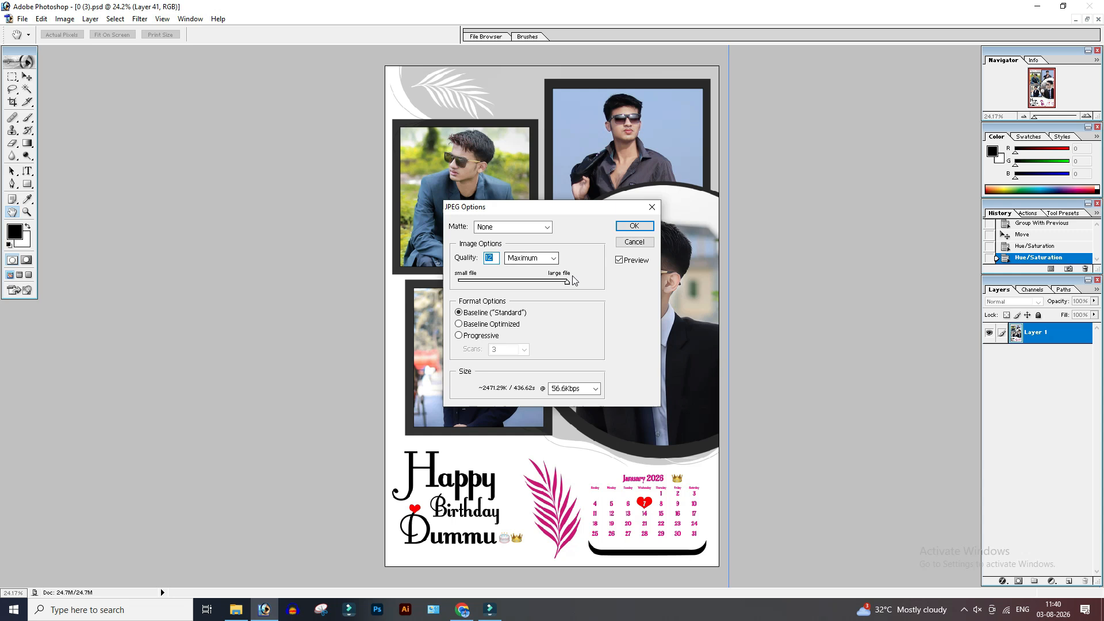
{"action": "left_click", "coordinate": [634, 226]}
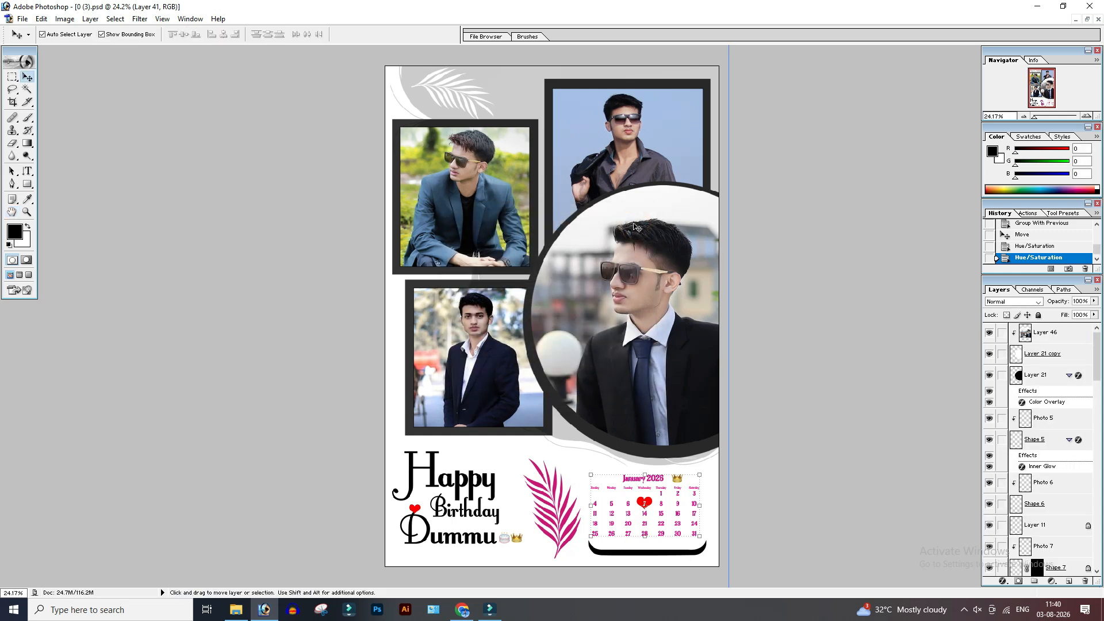
- Save the layered design to the Desktop as the Photoshop file Collage and restore its document window to floating
{"action": "left_click", "coordinate": [23, 19]}
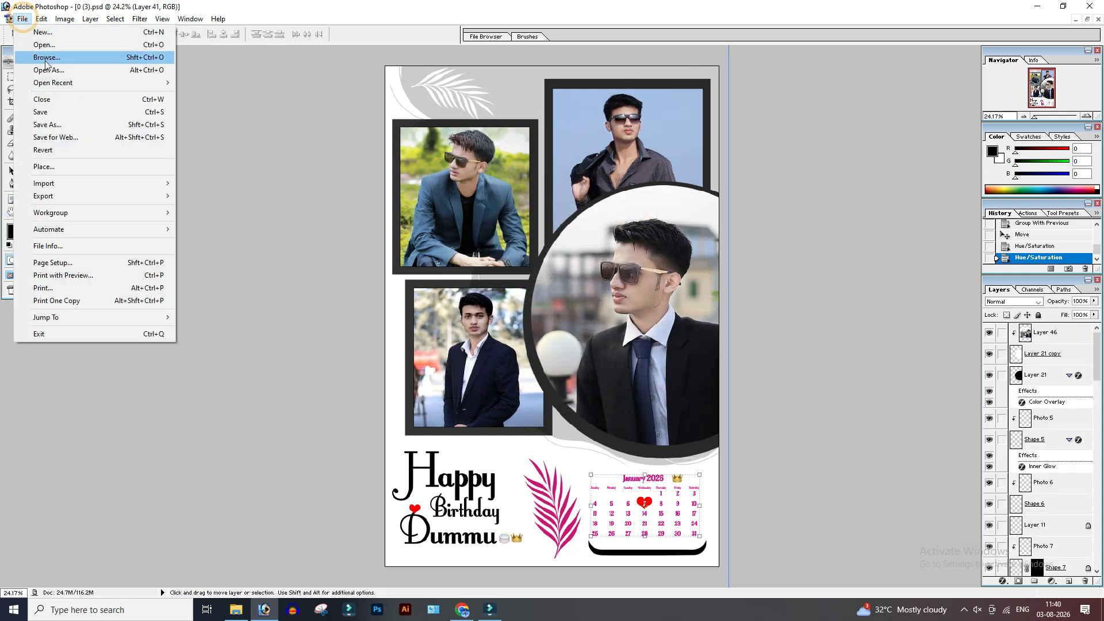
{"action": "left_click", "coordinate": [50, 124]}
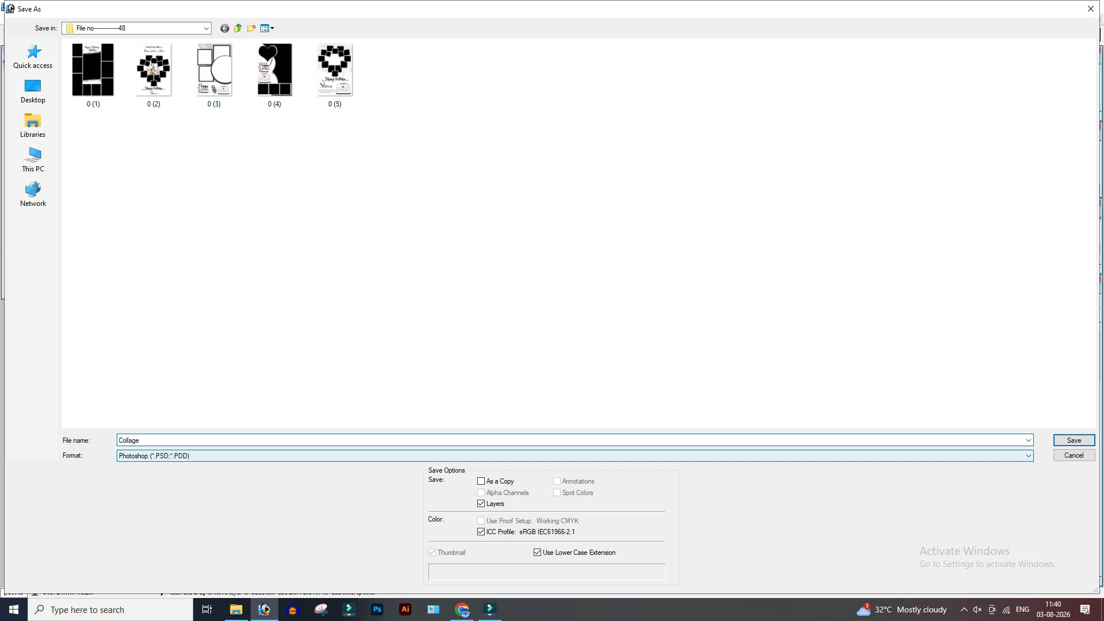
{"action": "left_click", "coordinate": [33, 91]}
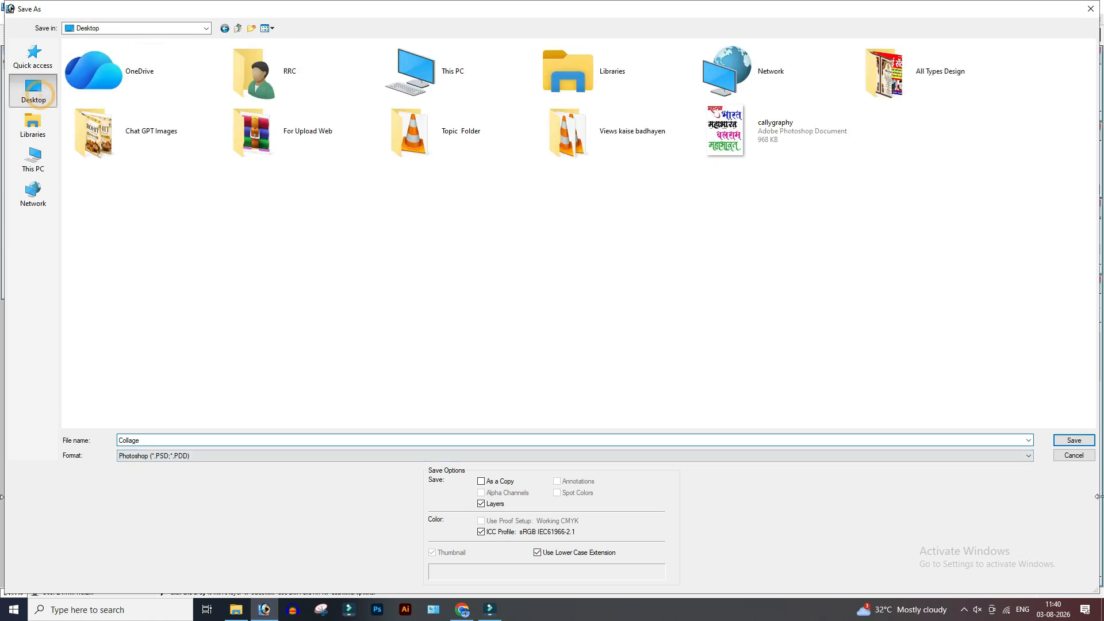
{"action": "left_click", "coordinate": [1068, 441]}
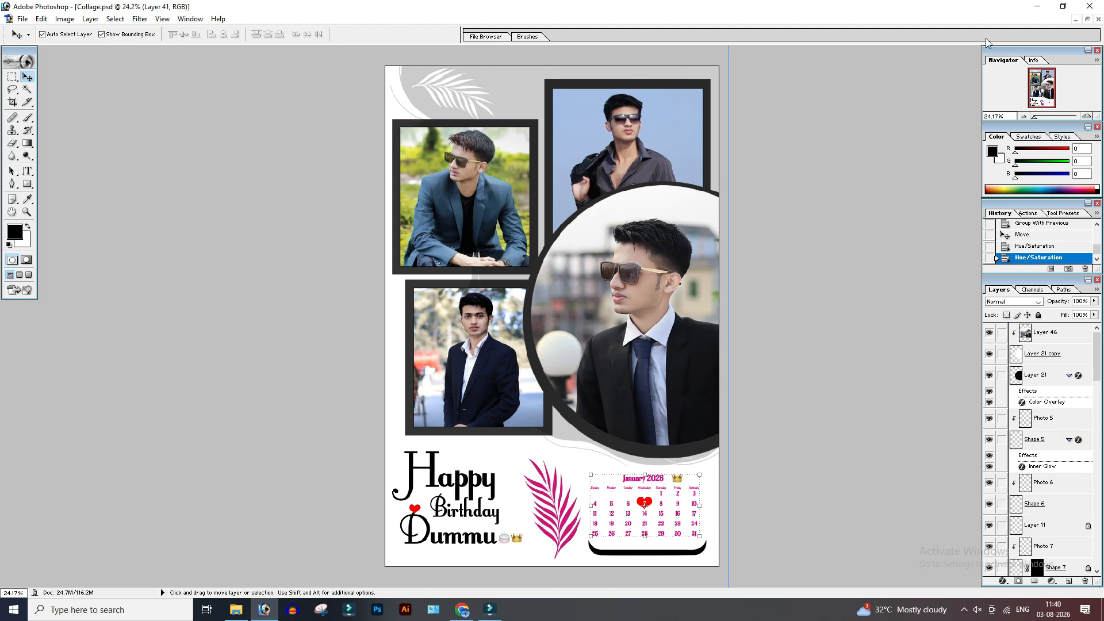
{"action": "left_click", "coordinate": [1087, 20]}
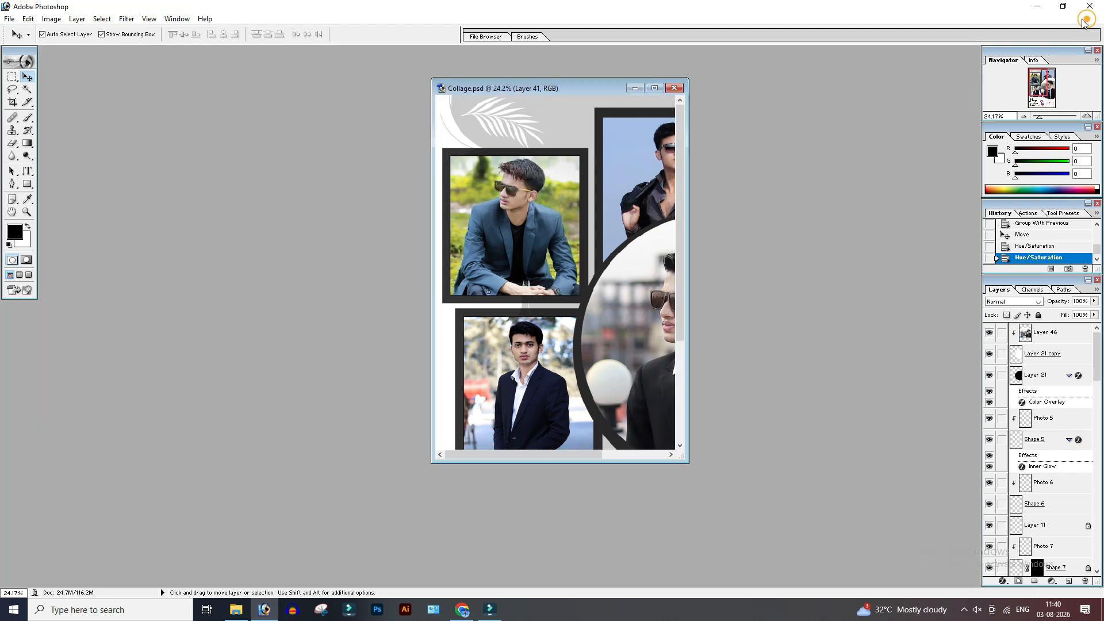